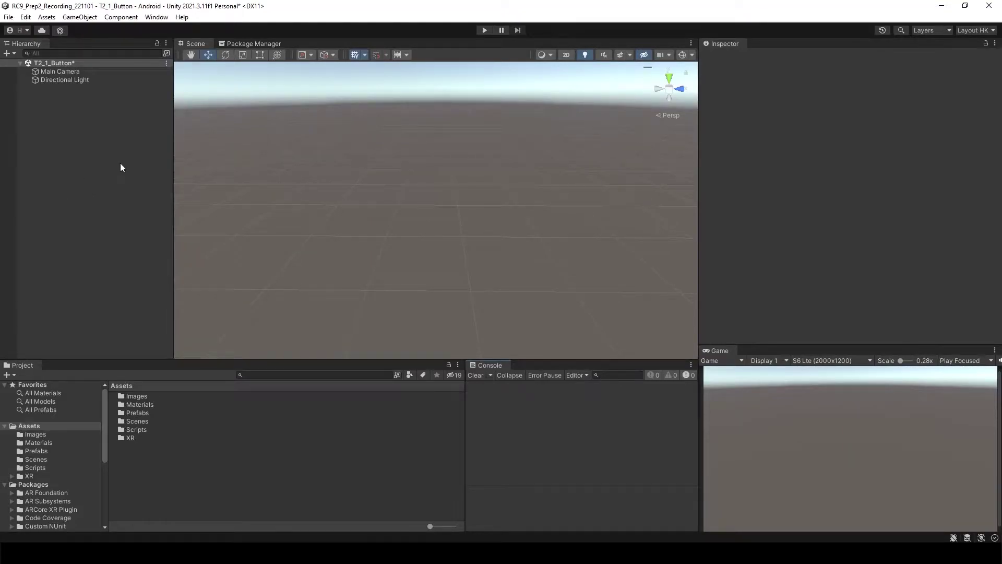
- Add a cube to the scene and reset its transform to the origin
right_click(86, 118)
mouse_move(146, 255)
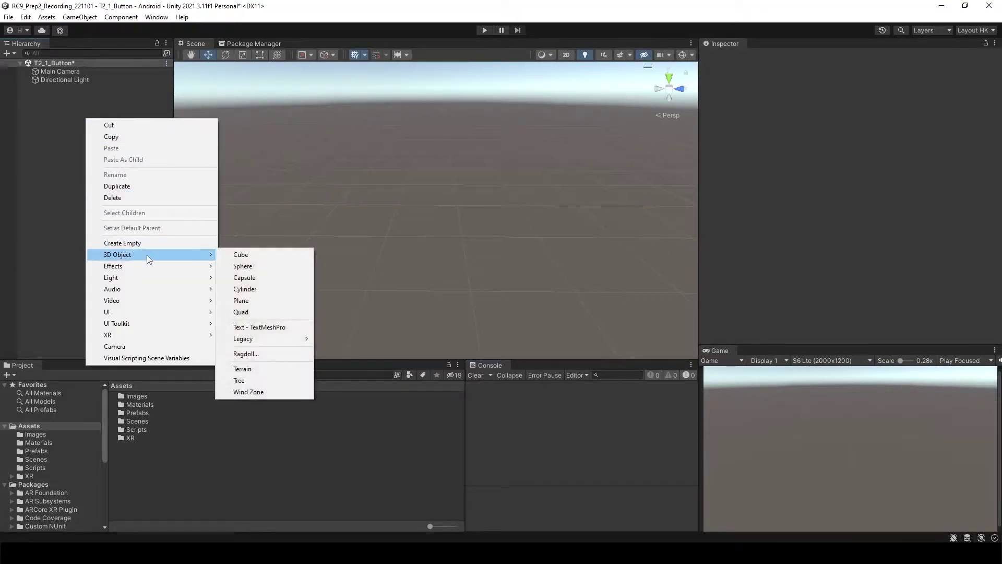
left_click(249, 255)
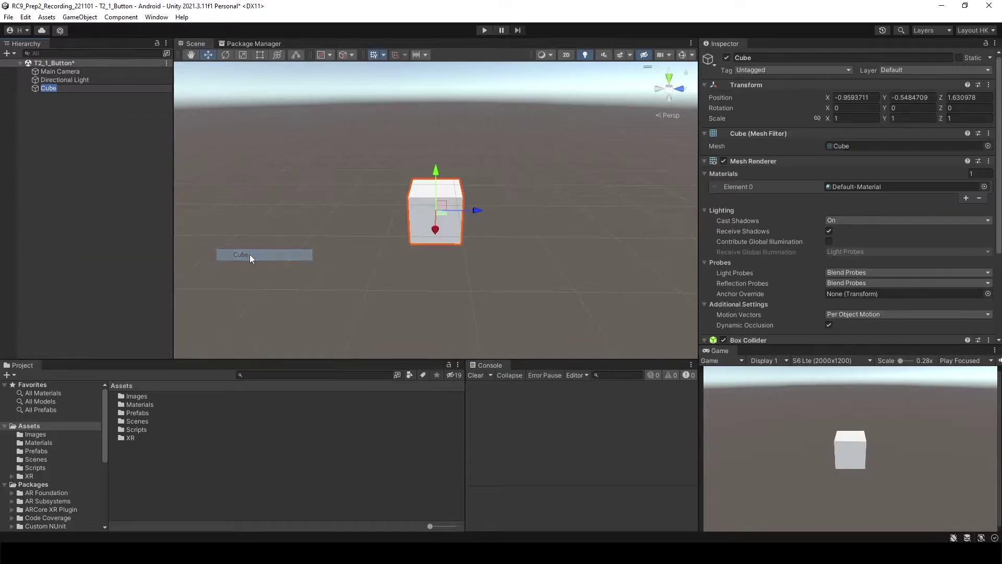
left_click(102, 122)
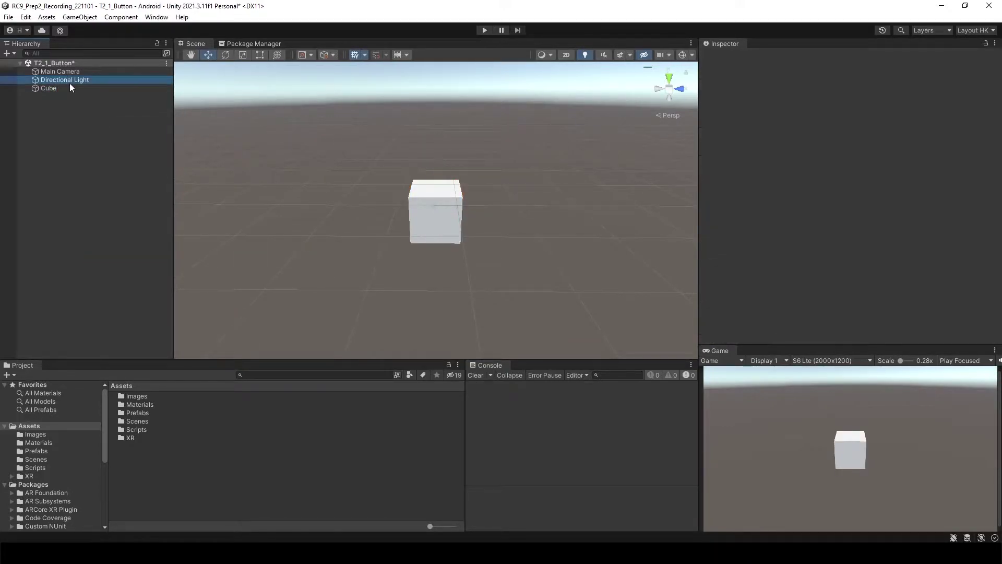
left_click(67, 87)
right_click(750, 82)
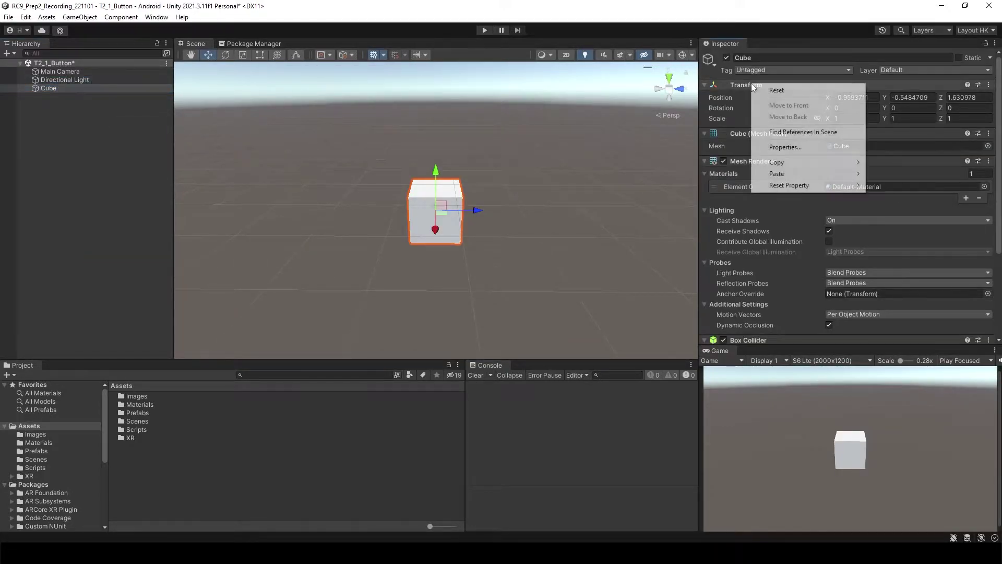
left_click(767, 91)
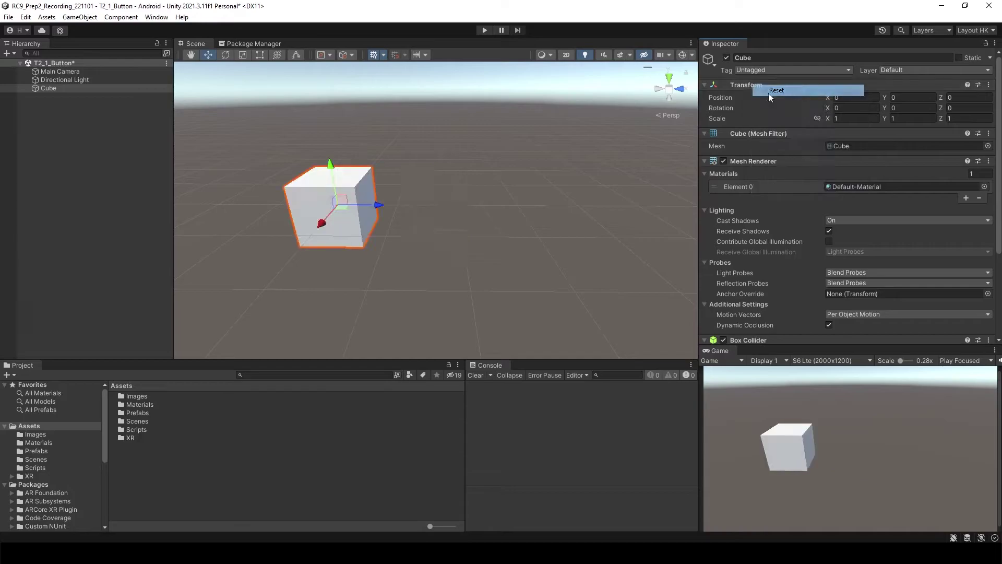
- Duplicate the cube and move the copy about 3.25 units along the Z axis
left_click(70, 94)
left_click(66, 88)
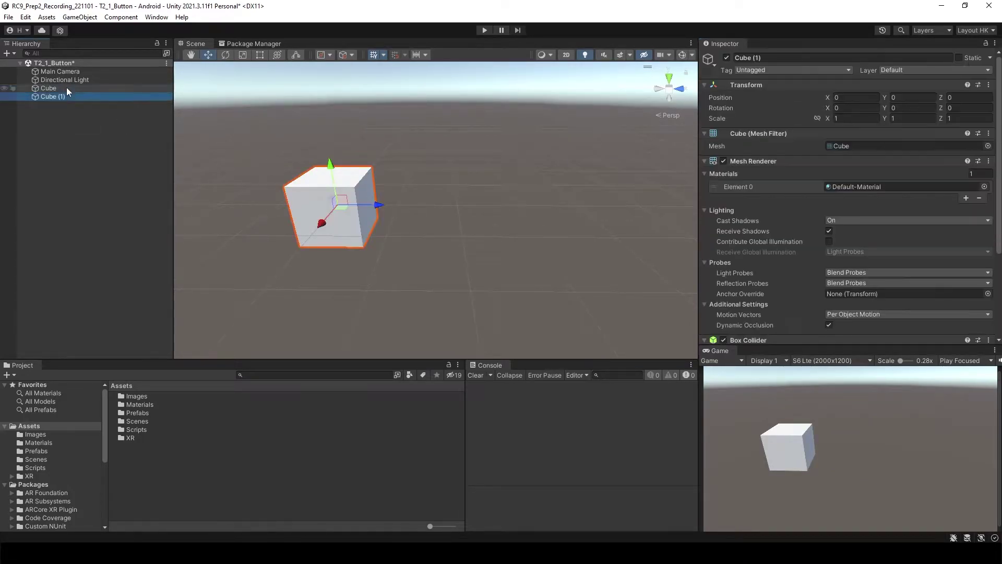
key("ctrl+d")
left_click_drag(391, 208, 570, 204)
- Frame both cubes in the Scene view and align the Main Camera with that view
left_click_drag(476, 250, 469, 211, "alt")
middle_click_drag(469, 211, 441, 214)
mouse_move(449, 222)
left_mouse_down("alt")
mouse_move(440, 201)
mouse_move(450, 219)
mouse_move(441, 222)
left_mouse_up("alt")
left_click(89, 134)
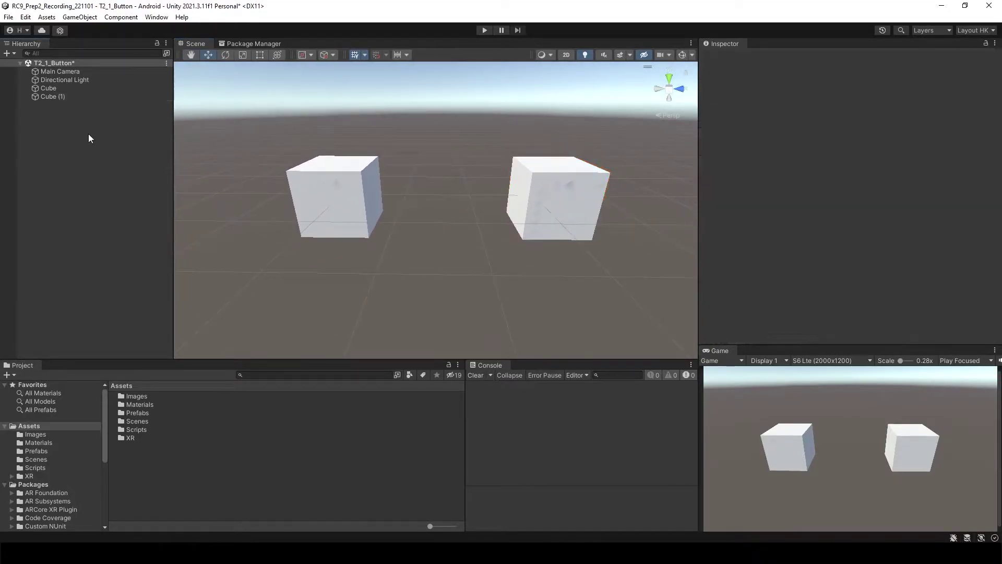
left_click(60, 72)
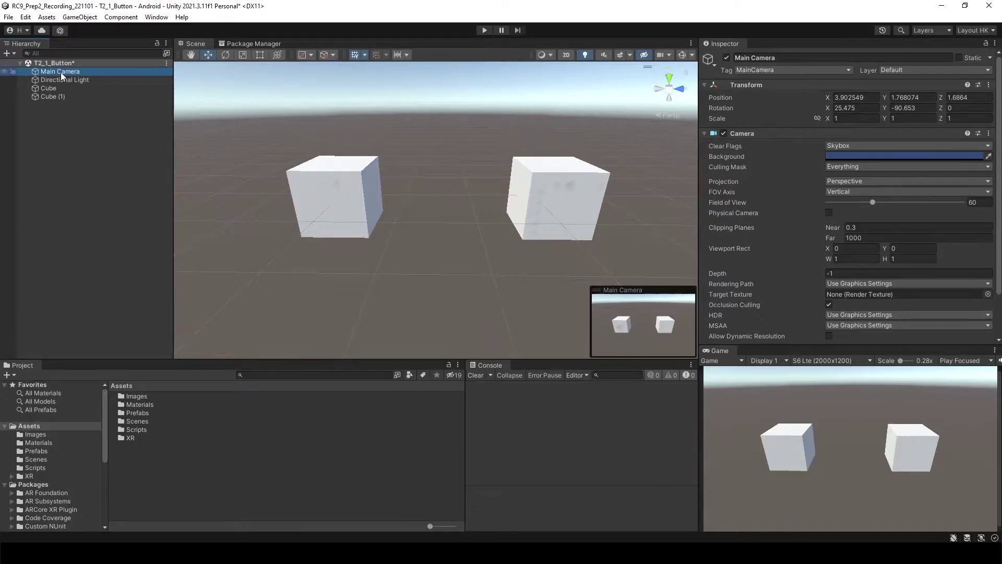
left_click(73, 173)
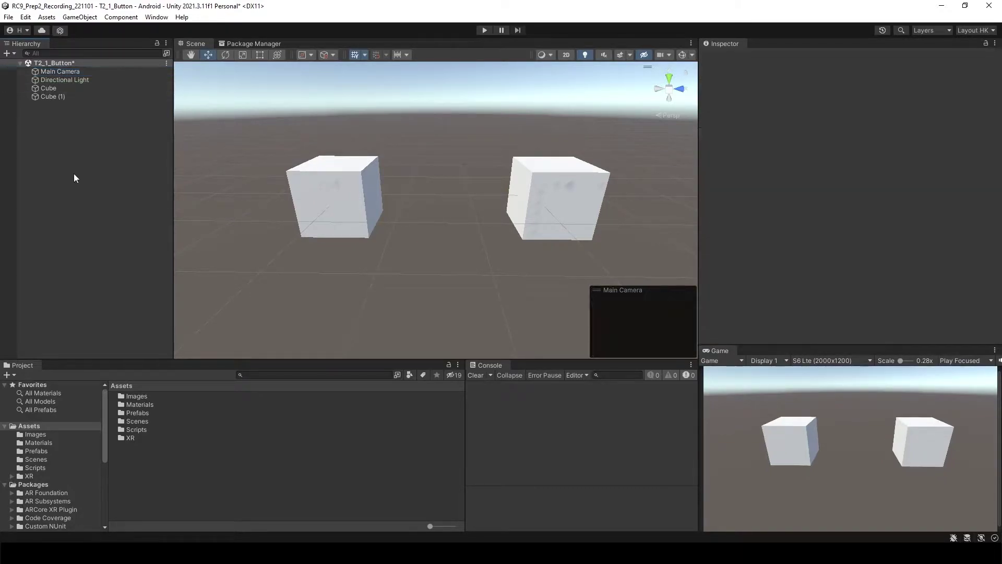
- Rename the original cube RedCube and its duplicate BlueCube
left_click(45, 89)
left_click(45, 89)
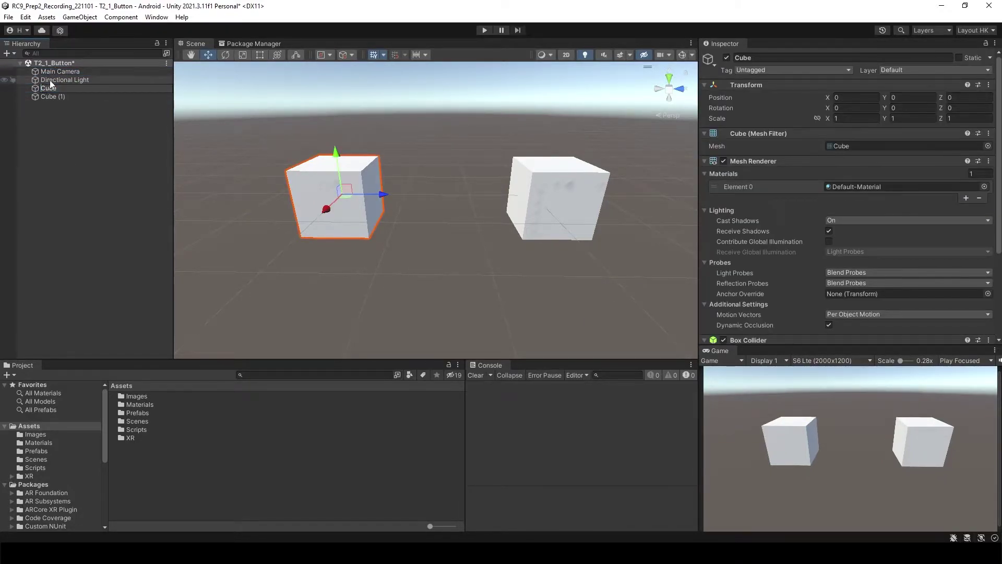
type("Red")
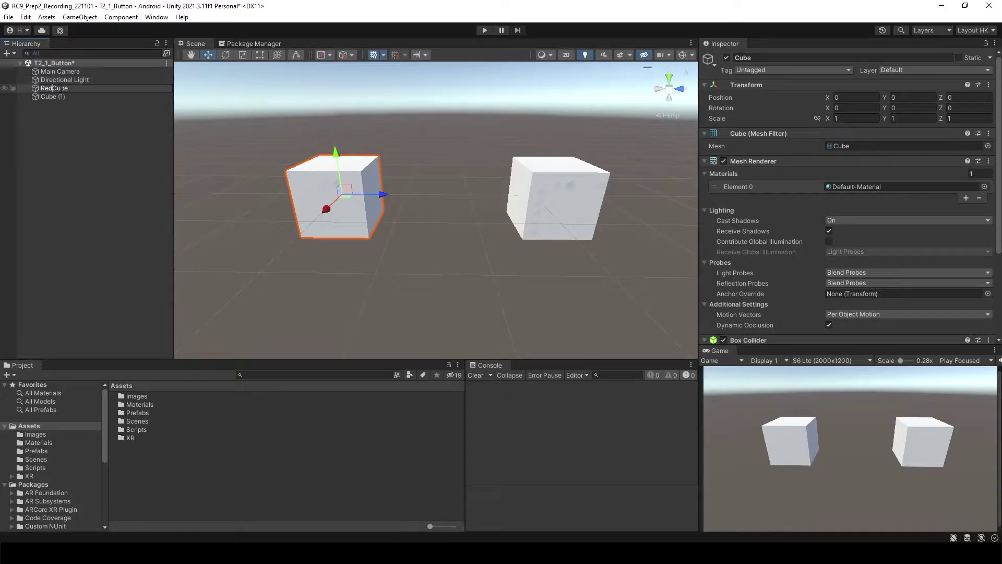
left_click(53, 97)
left_click(62, 100)
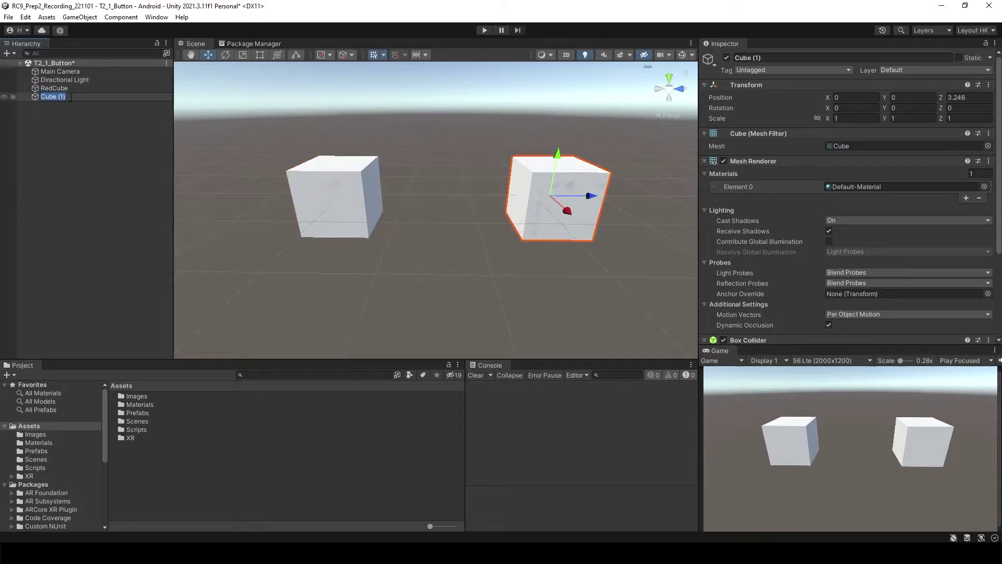
type("BlueCube")
left_click(87, 164)
- Apply the BlueMat material to BlueCube and the RedMat material to RedCube
left_click(40, 443)
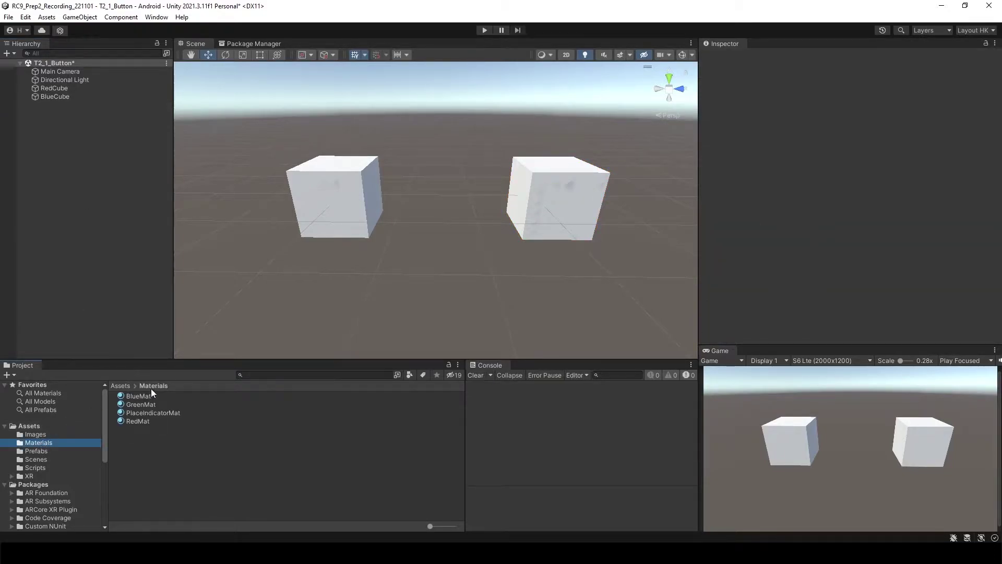
left_click_drag(137, 396, 532, 225)
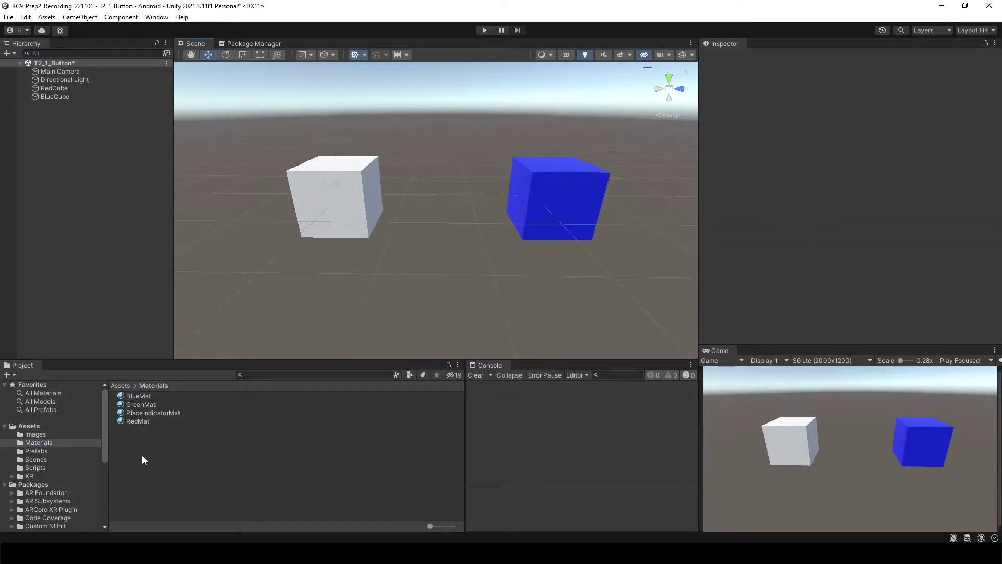
left_click_drag(134, 425, 307, 236)
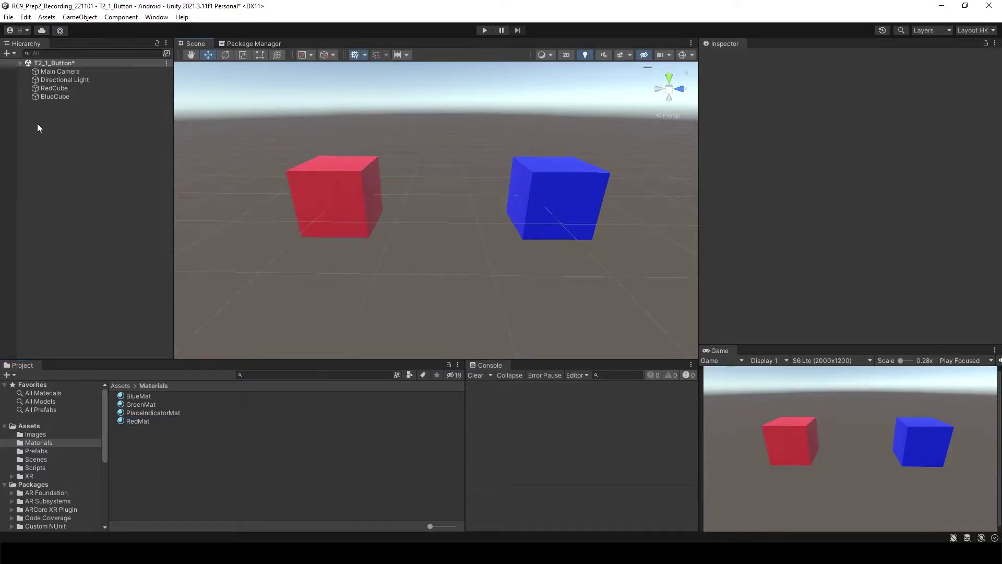
- Add a TextMeshPro UI button to the scene and import the TMP Essentials
right_click(78, 163)
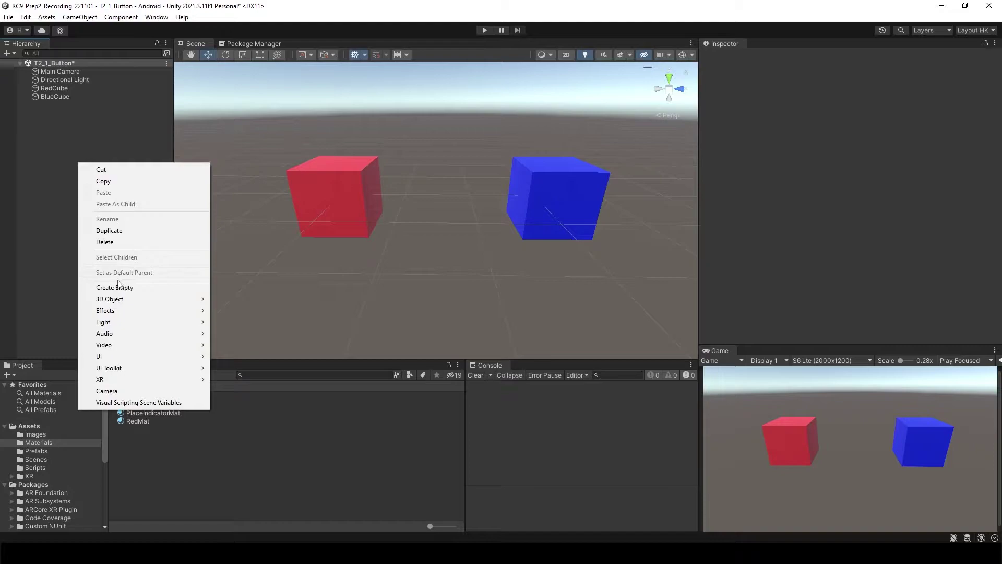
mouse_move(125, 345)
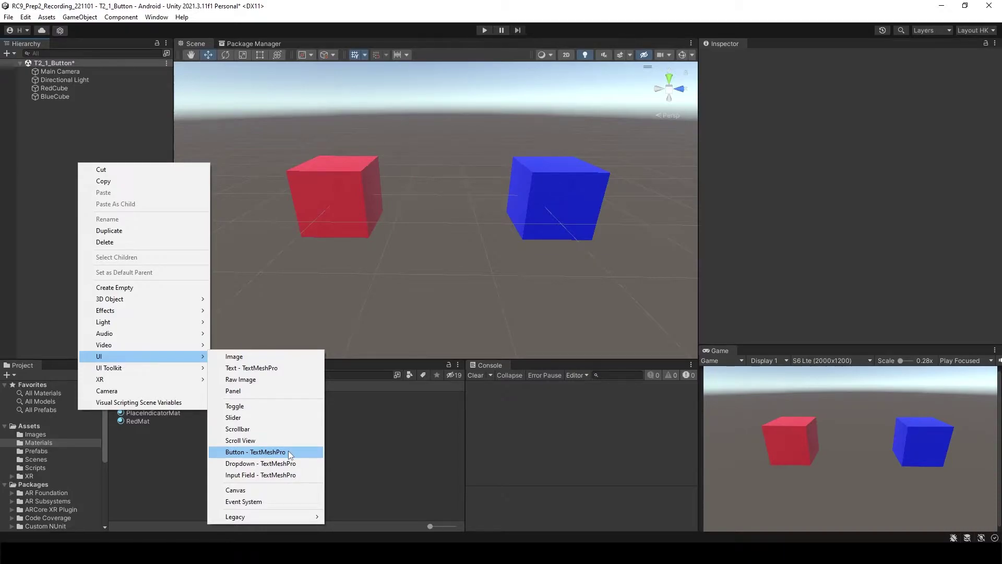
left_click(288, 451)
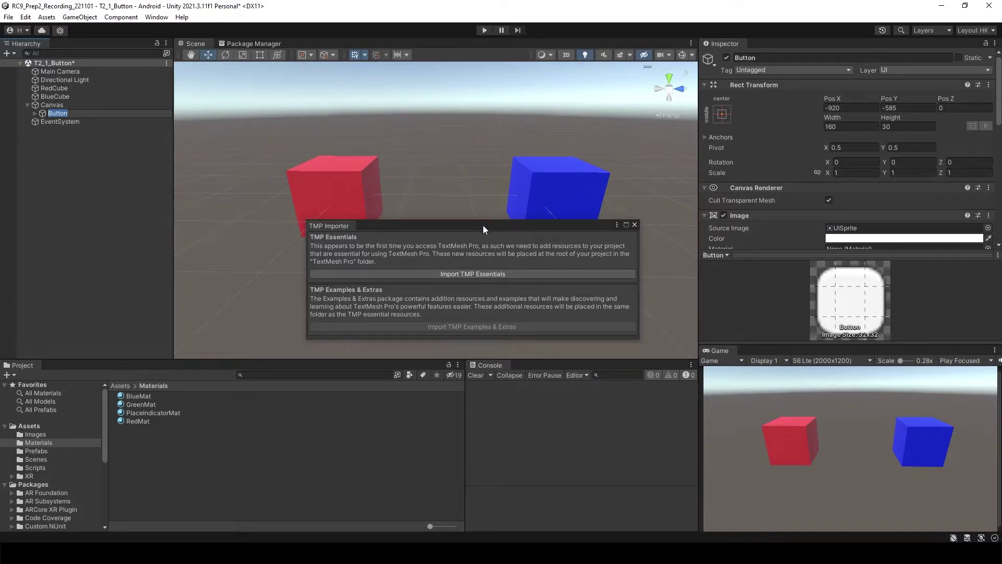
left_click_drag(483, 226, 323, 245)
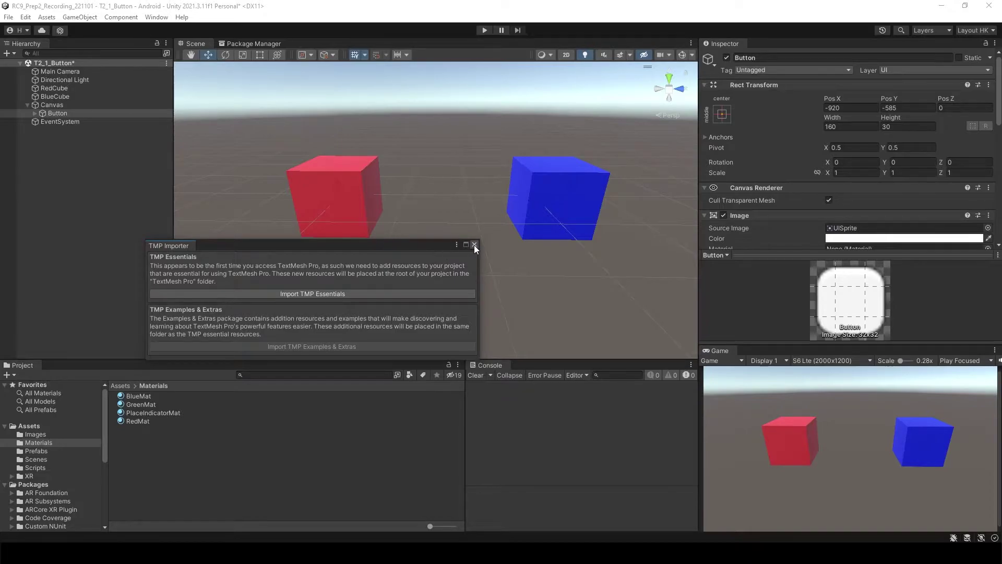
left_click(330, 294)
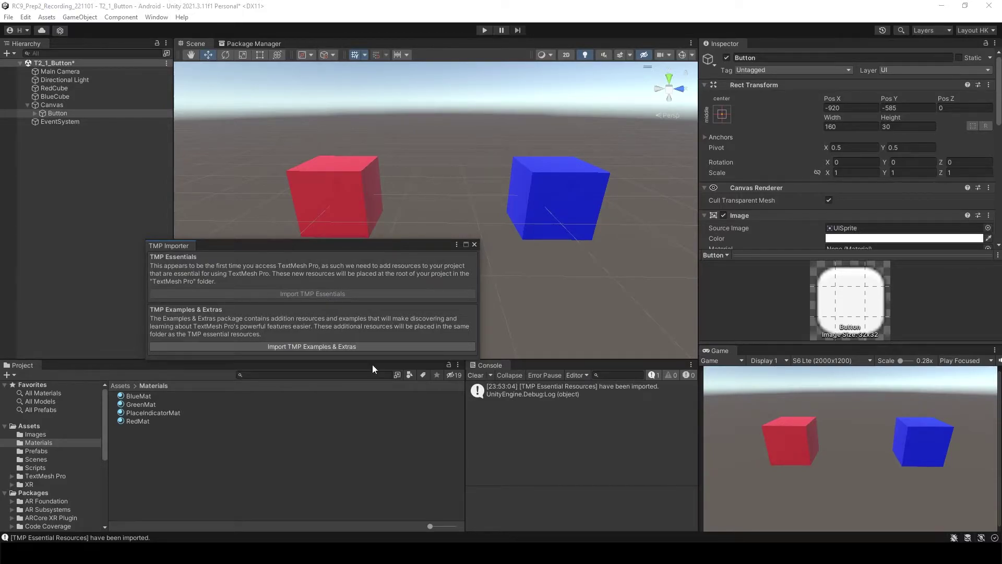
left_click(474, 245)
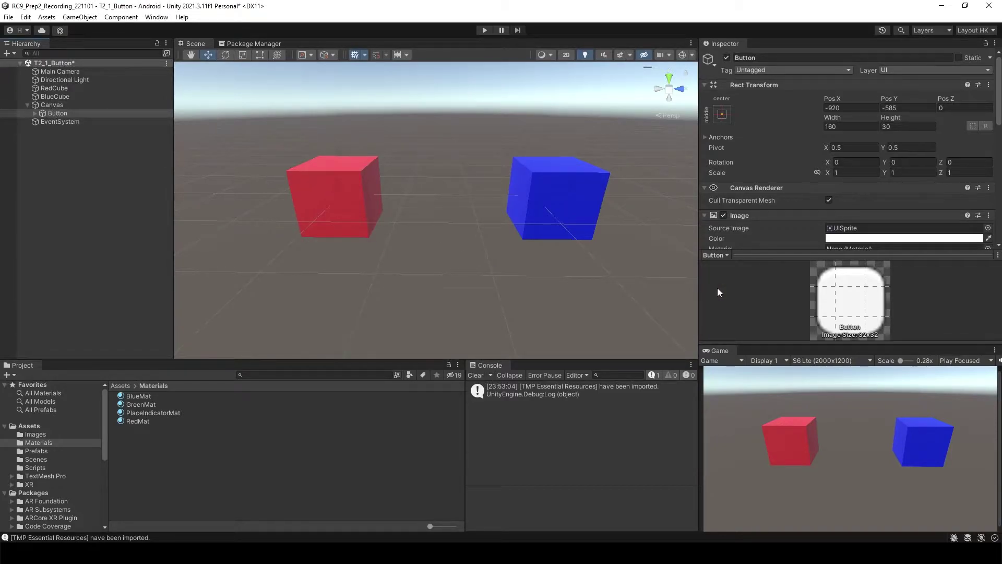
- Set the Game view resolution to 1920x1080 Landscape and show the whole canvas in a 2D Scene view with gizmos enabled
left_click(834, 361)
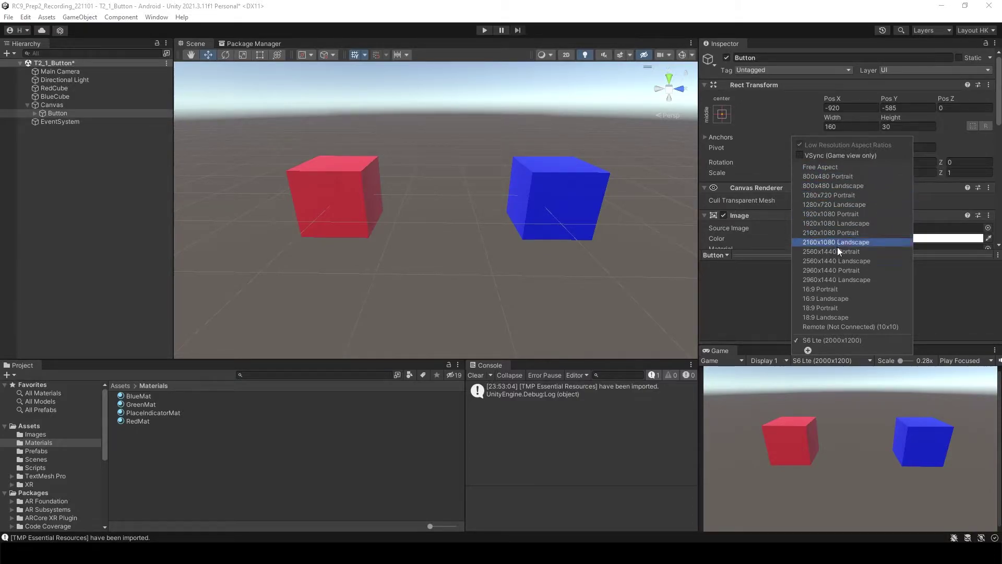
left_click(836, 223)
scroll(508, 247, "down", 5)
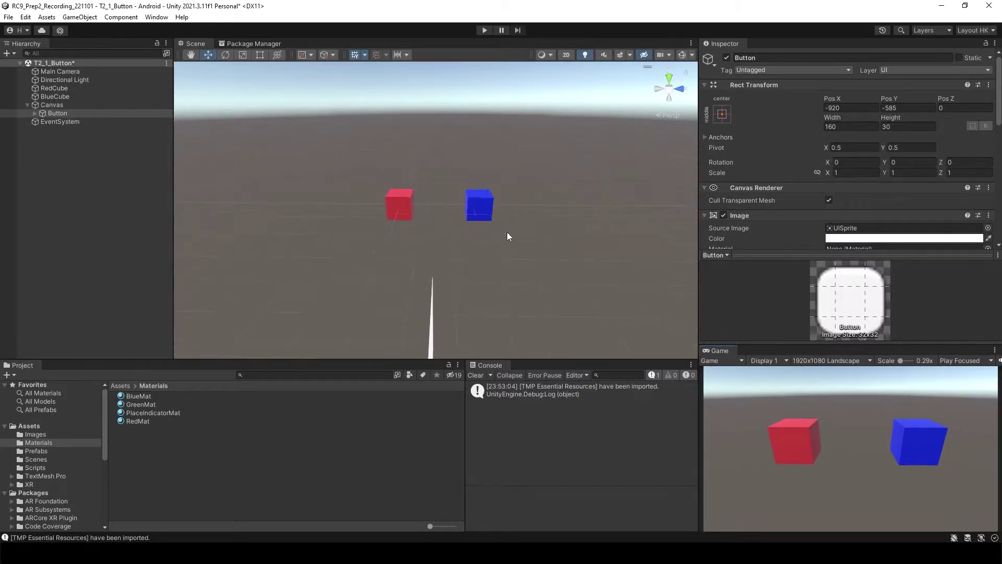
left_click(565, 54)
key("f")
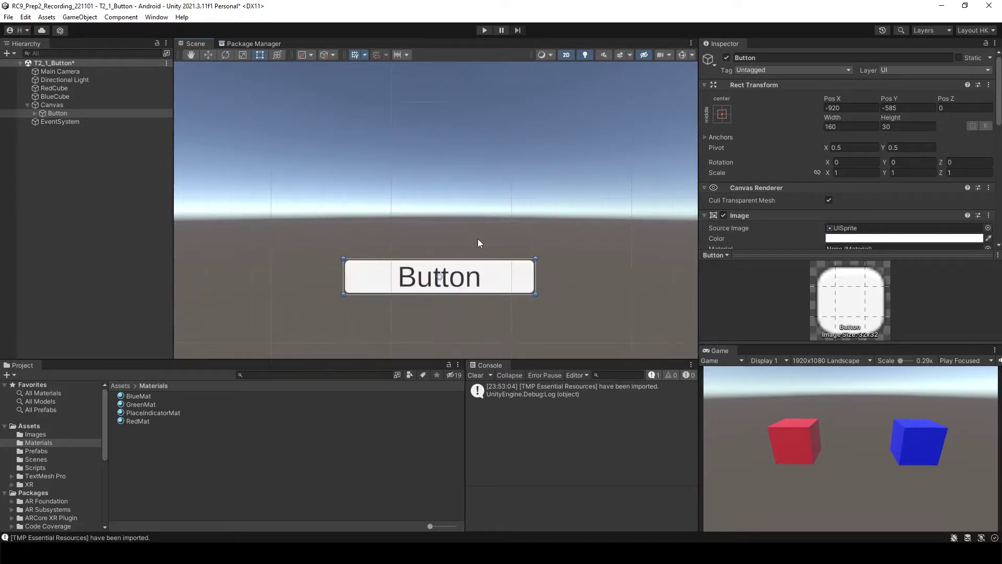
scroll(479, 243, "down", 8)
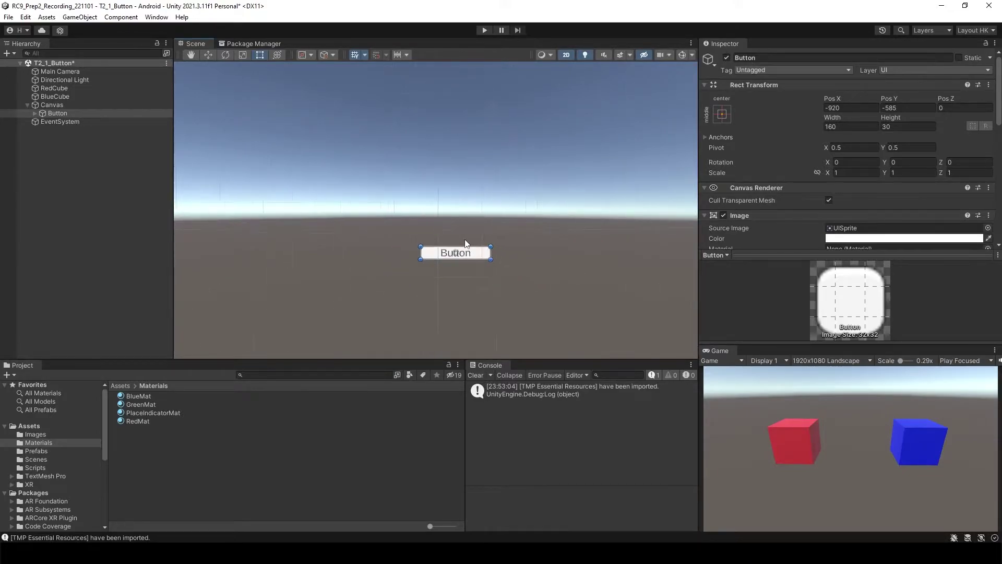
left_click(680, 55)
scroll(505, 240, "up", 6)
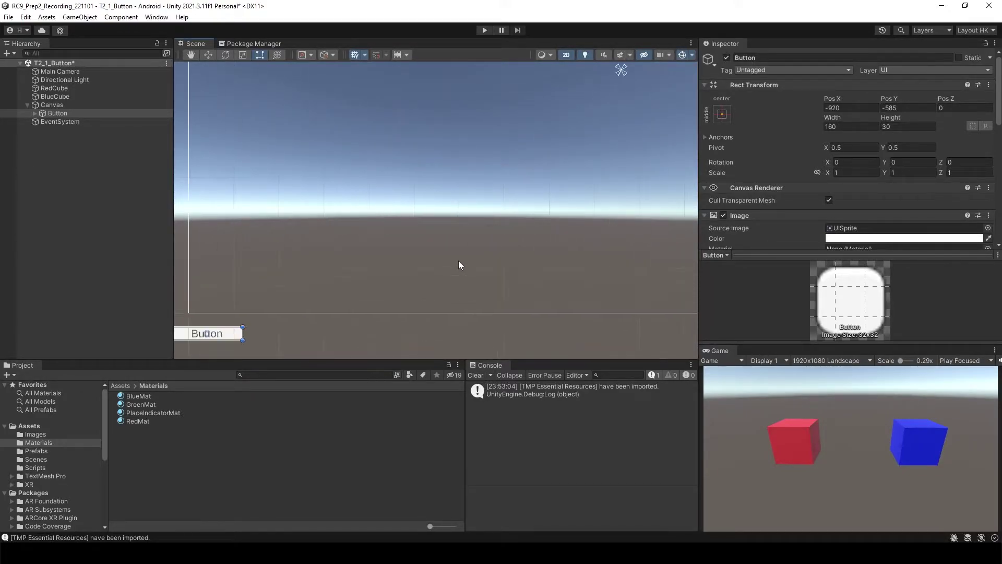
scroll(449, 267, "down", 5)
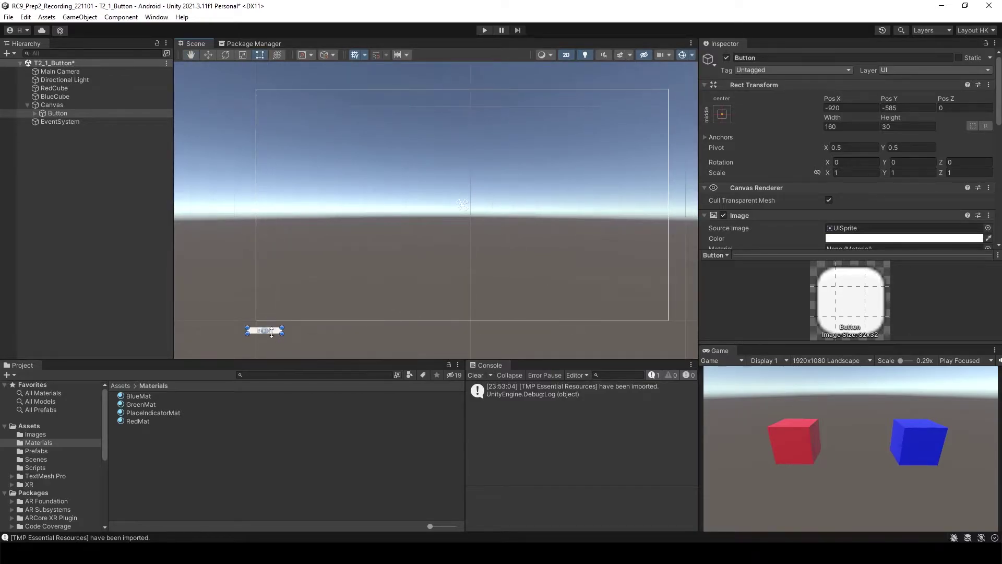
- Move the button inside the canvas near its lower-left corner and set its width and height to 150
left_click_drag(271, 333, 343, 308)
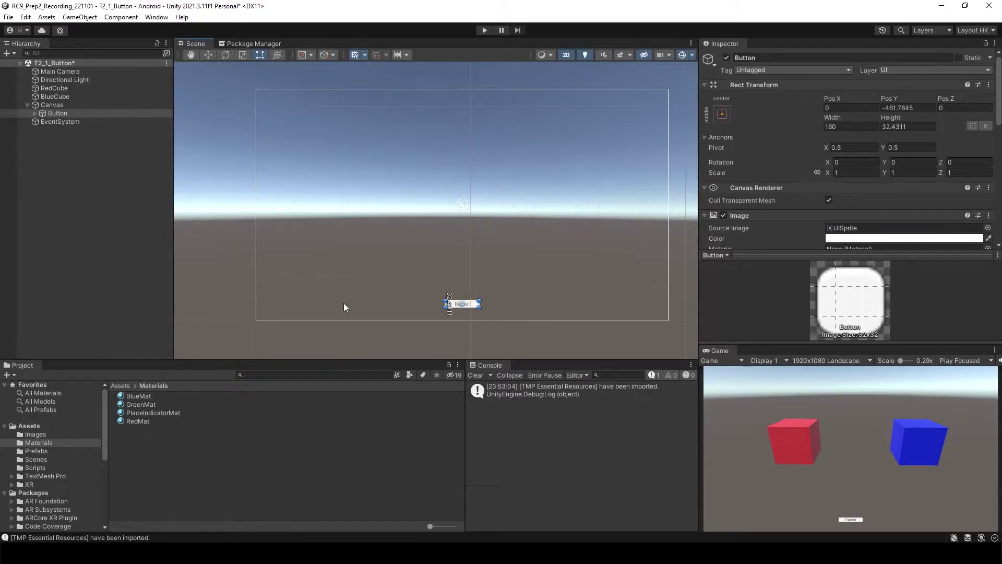
left_click_drag(462, 300, 331, 291)
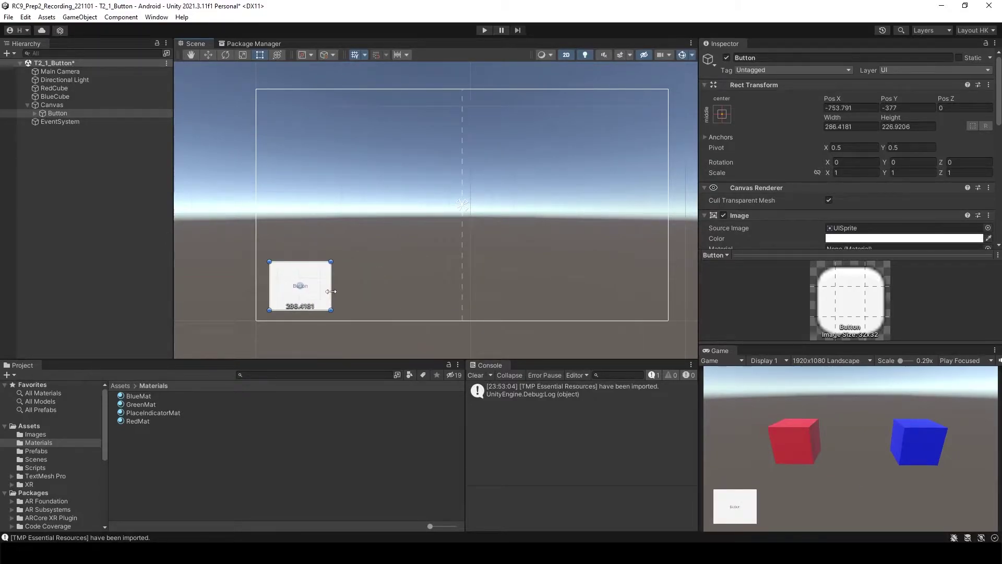
left_click(835, 125)
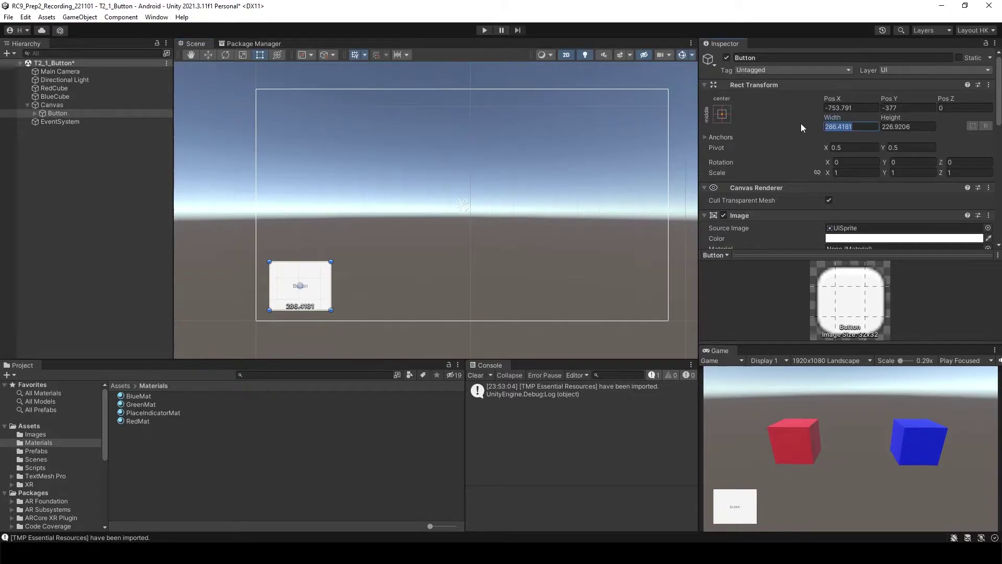
type("150")
key("Tab")
type("150")
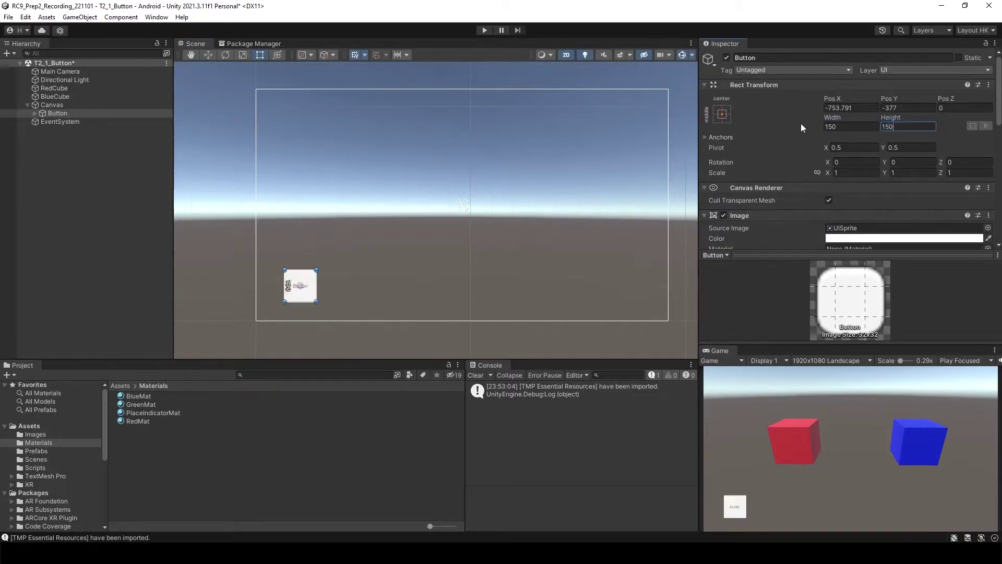
- Look at the button's anchor presets and set the Game view resolution to 1920x1080 Portrait
scroll(292, 319, "up", 1)
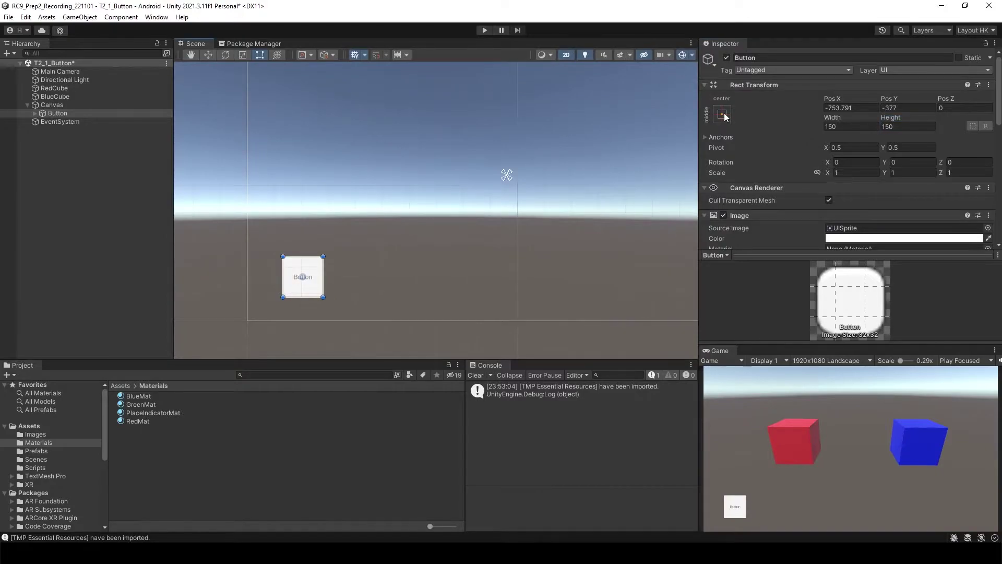
left_click(723, 115)
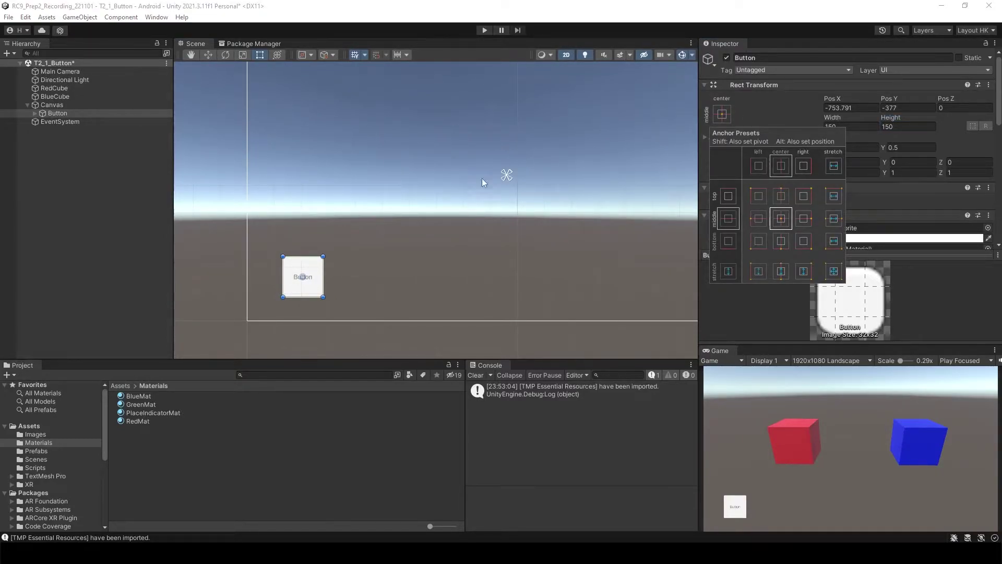
left_click(819, 361)
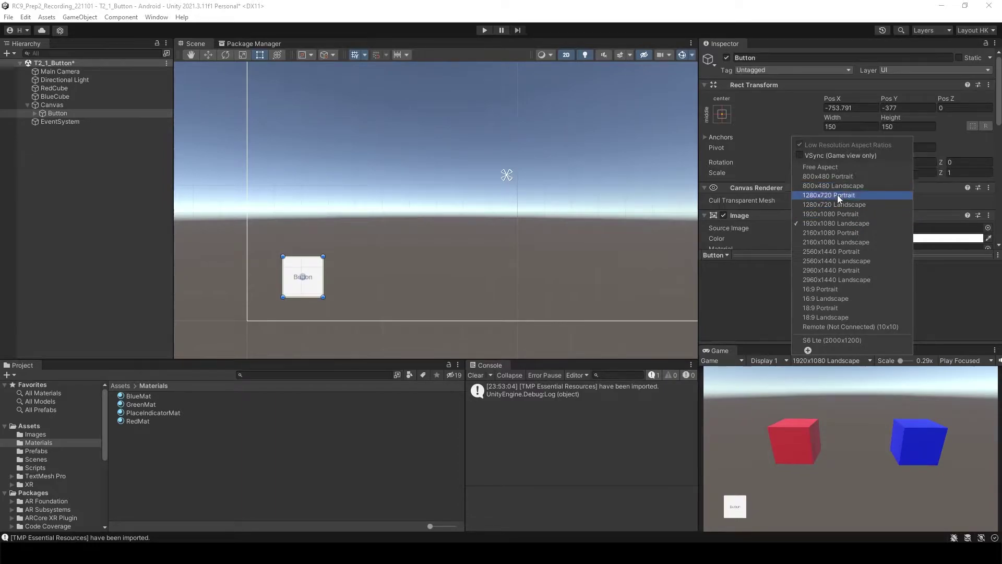
left_click(841, 212)
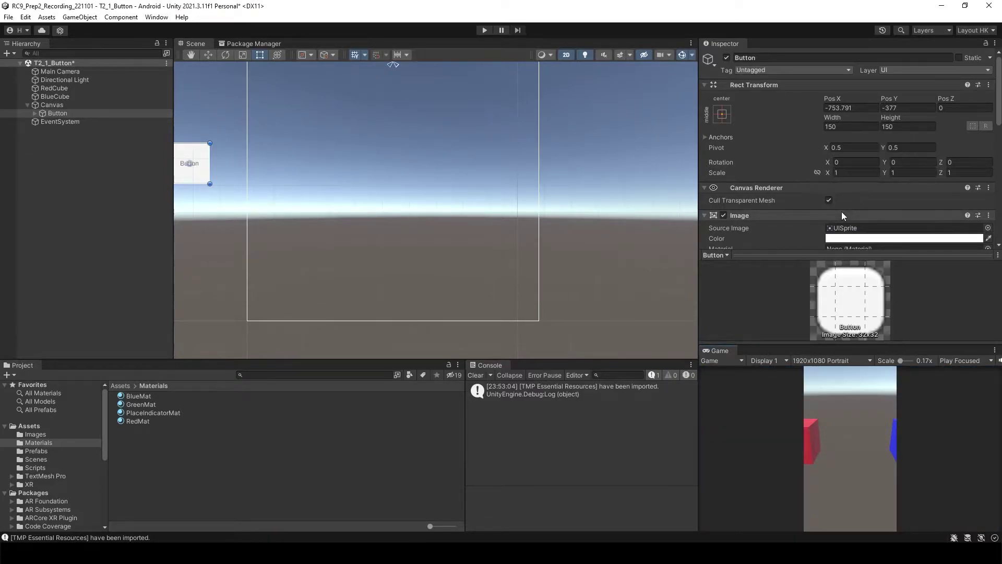
- Check the button at 800x480 Landscape and 2560x1440 Landscape in the Game view and set the resolution to 1920x1080 Landscape
left_click(813, 360)
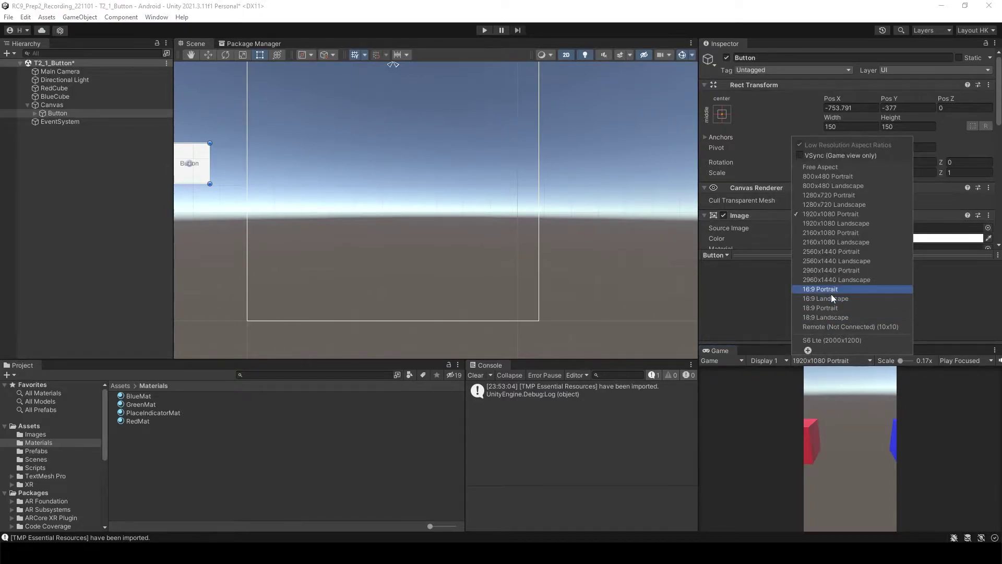
left_click(819, 187)
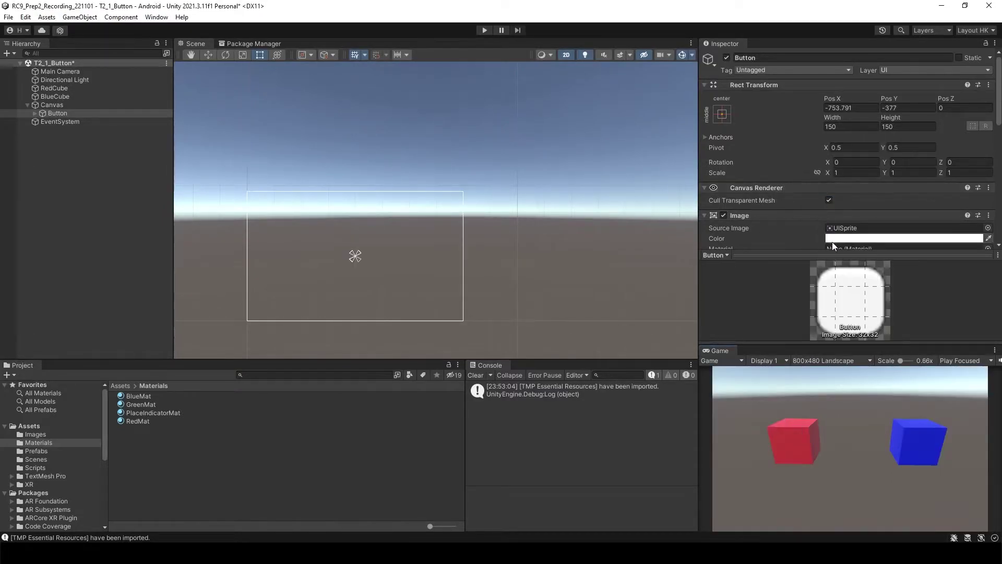
left_click(831, 360)
left_click(838, 262)
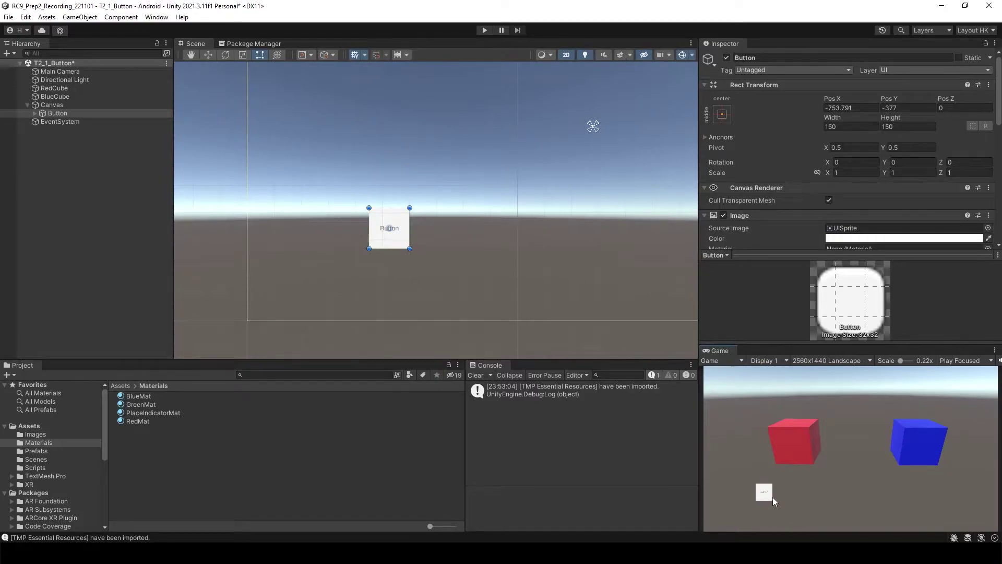
left_click(835, 360)
left_click(835, 224)
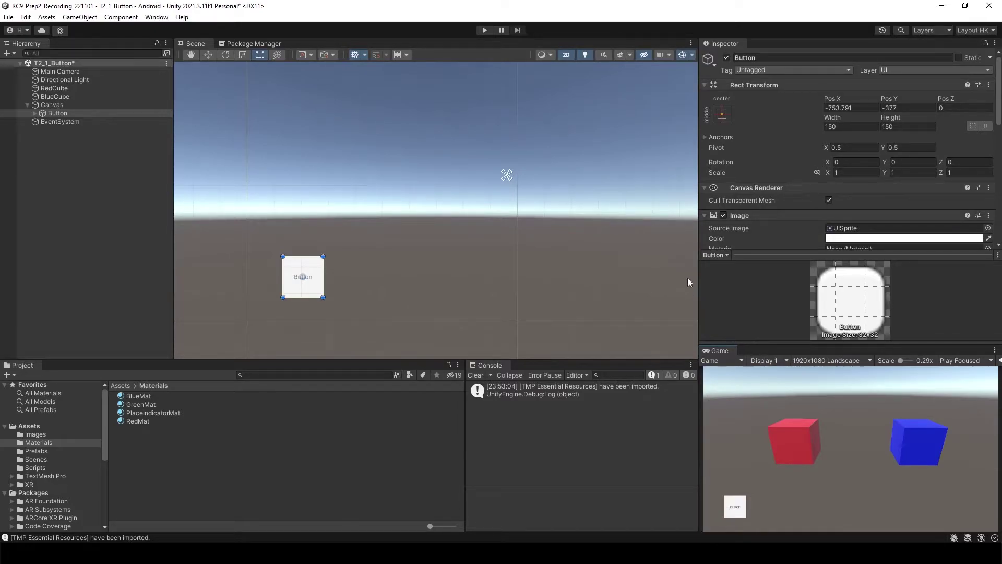
- Anchor the button to the canvas's bottom-left corner and set its Pos X and Pos Y to 150
left_click(723, 114)
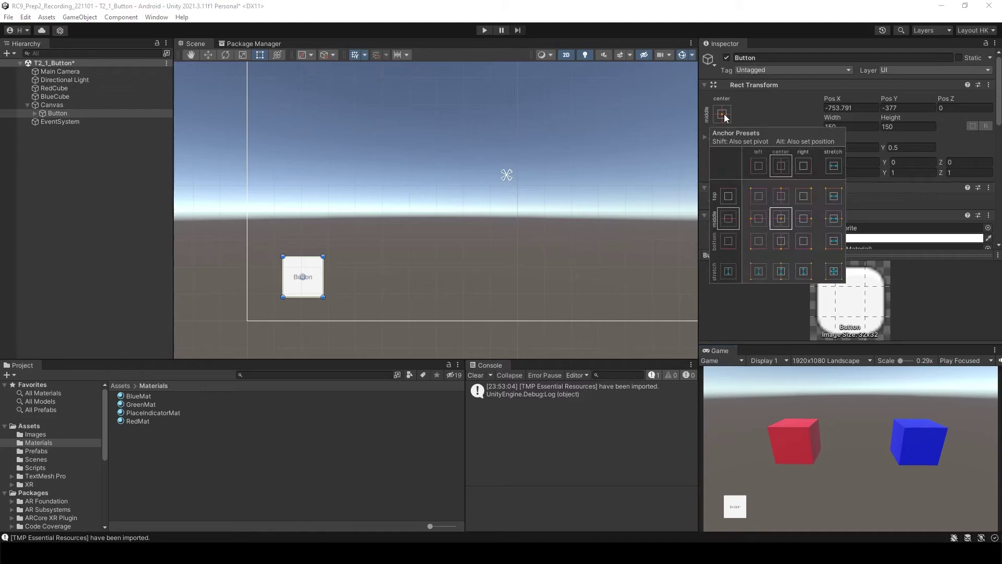
left_click(758, 245)
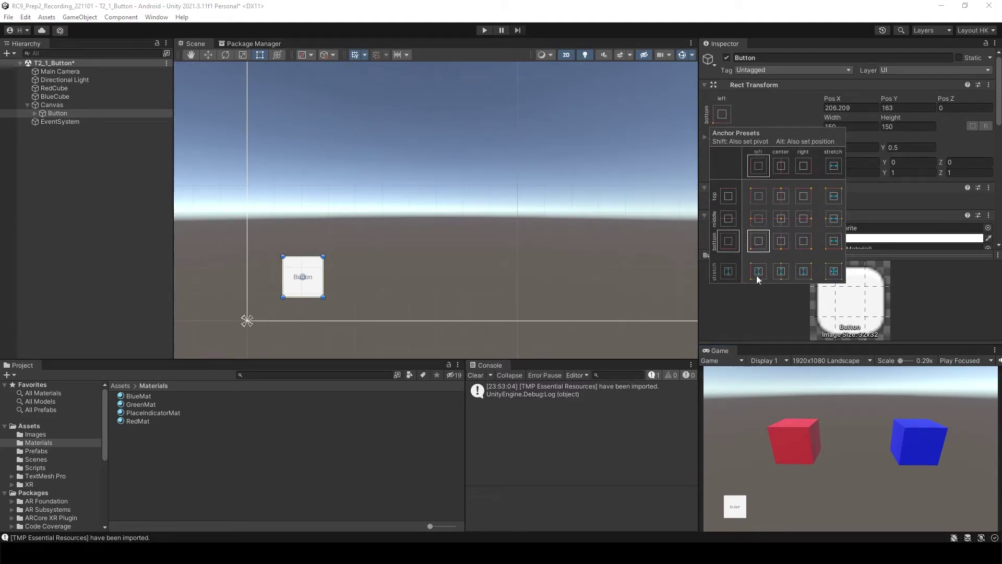
left_click(745, 315)
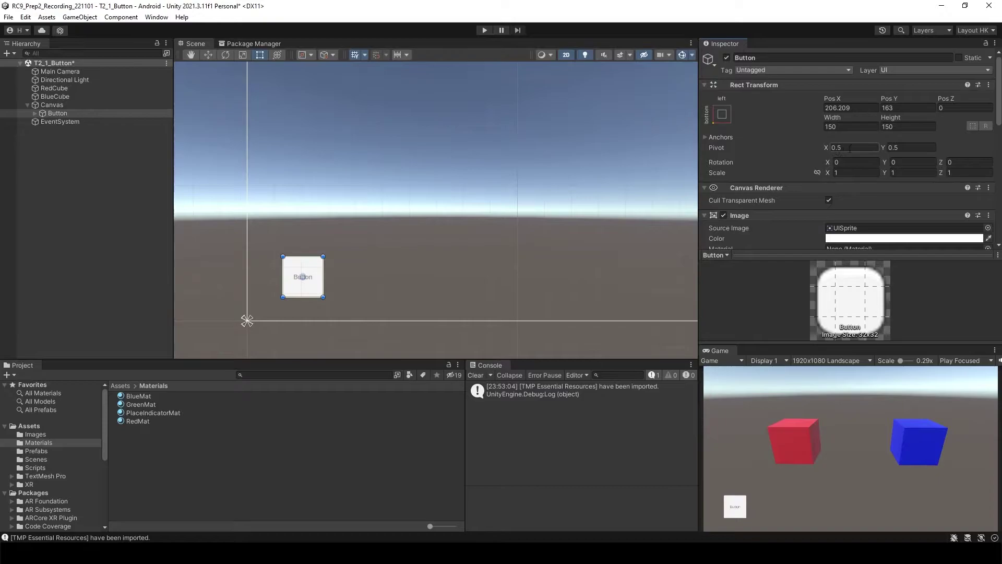
left_click(826, 108)
type("150")
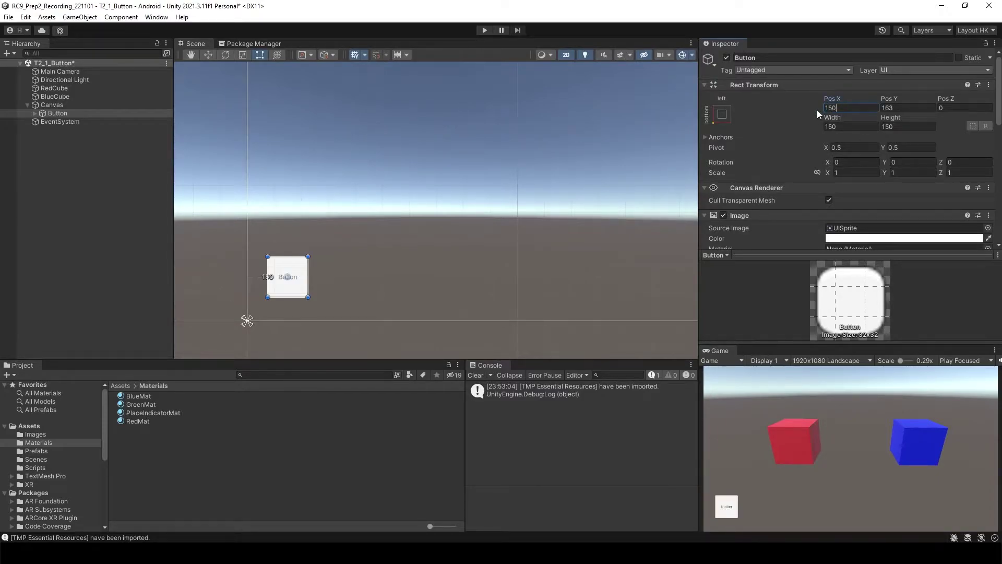
key("Tab")
type("150")
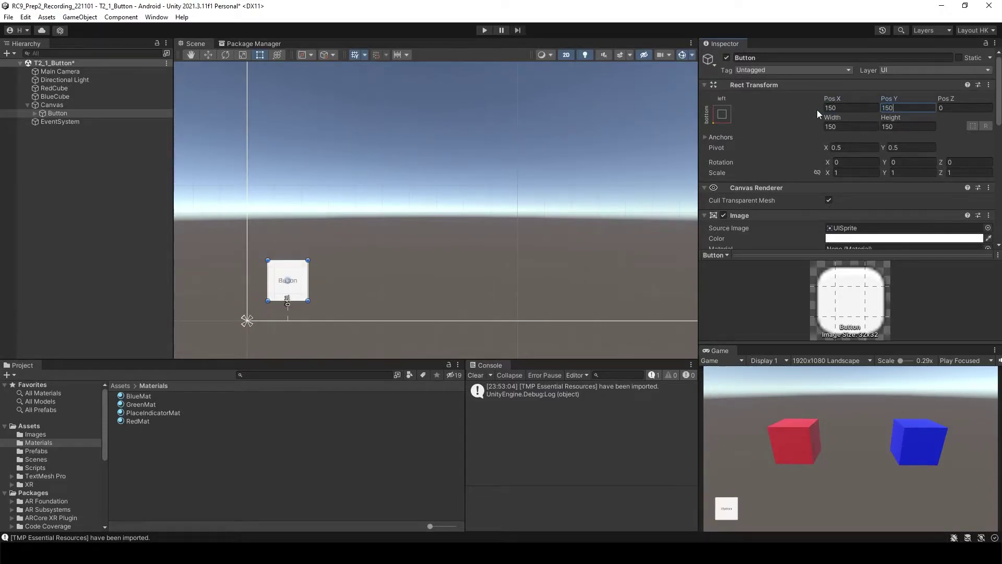
left_click(846, 108)
- Set the color of the button's Image component to light pink, FFA0A0
left_click(1000, 107)
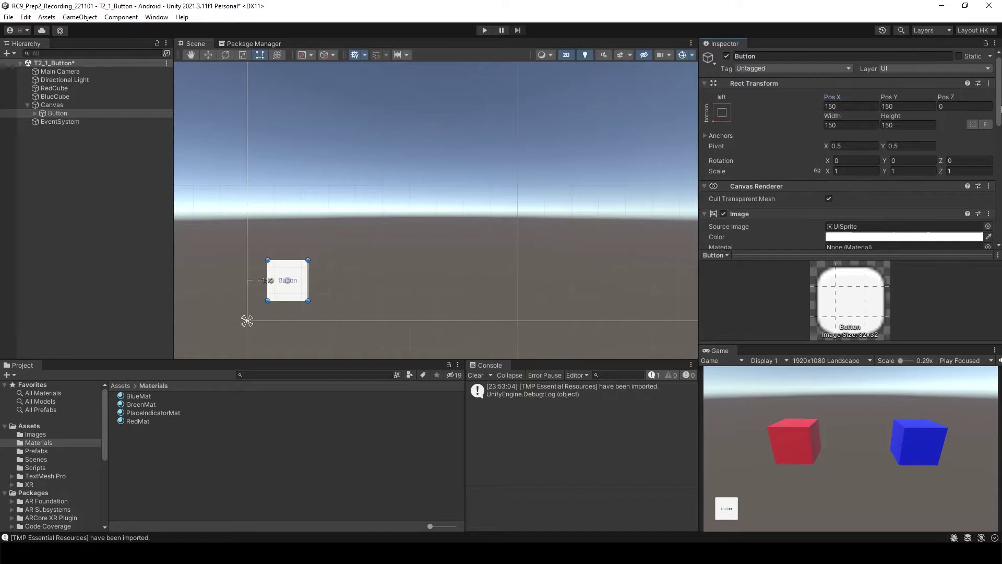
left_click_drag(1000, 108, 1001, 127)
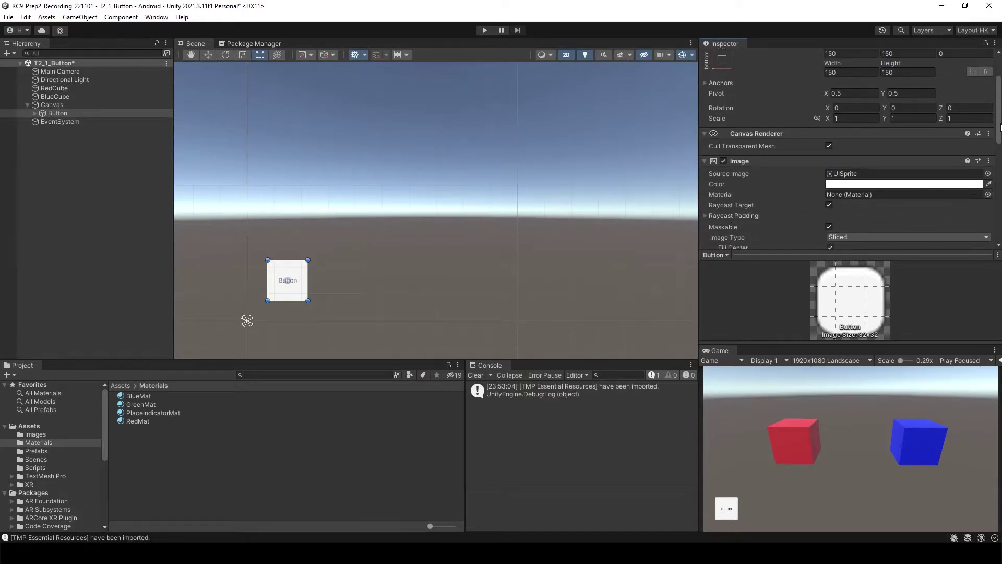
left_click(71, 113)
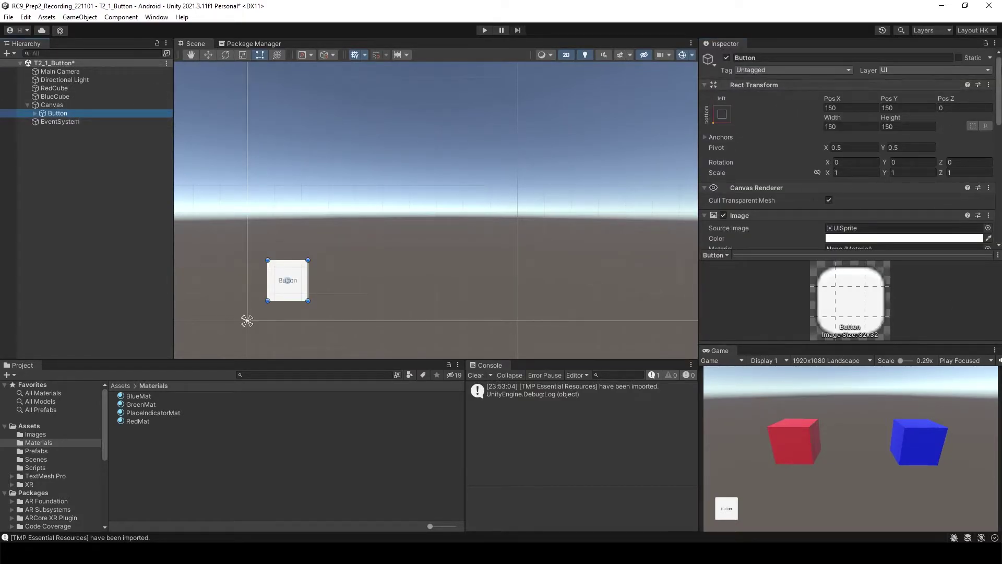
scroll(860, 150, "down", 3)
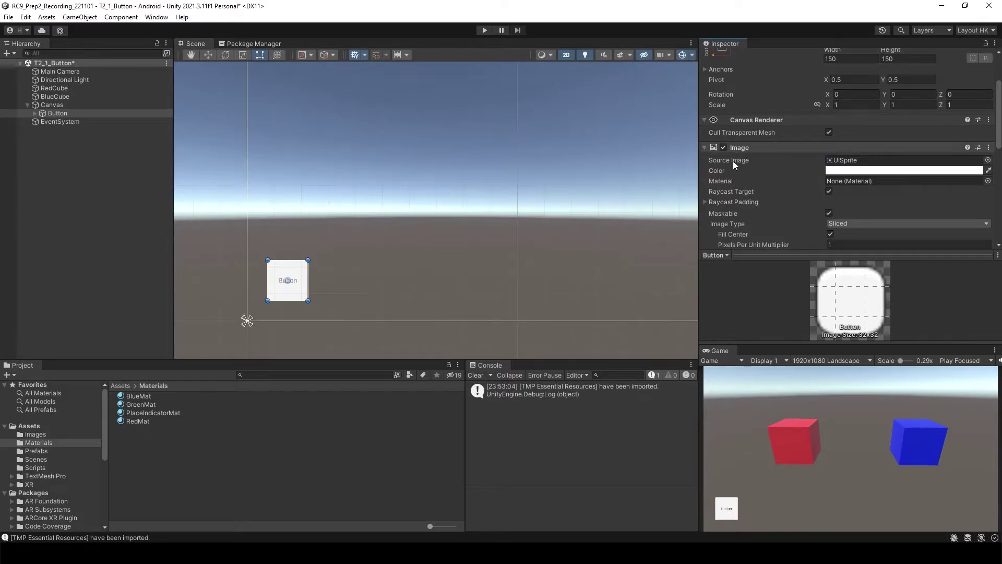
left_click(854, 170)
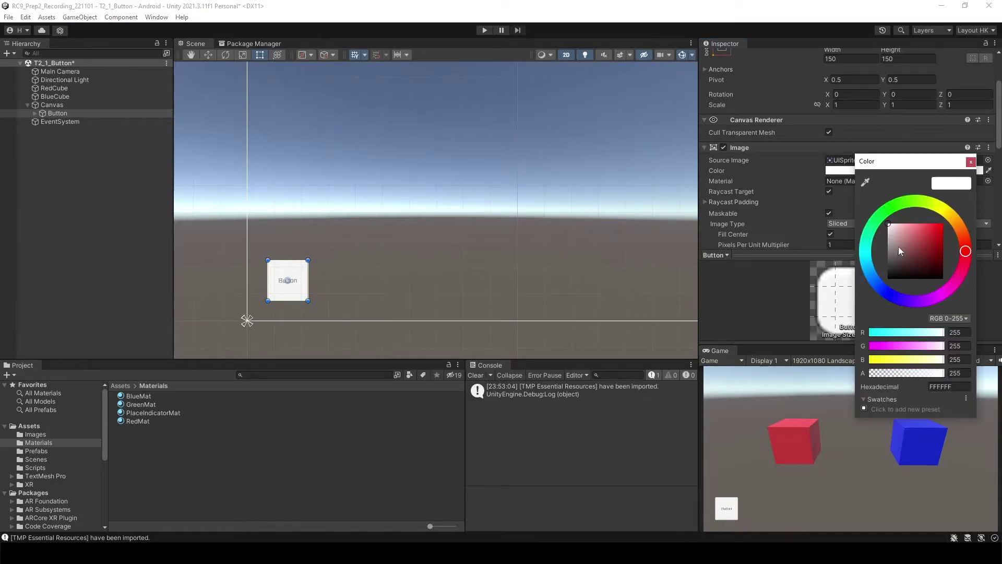
mouse_move(898, 251)
left_mouse_down()
mouse_move(916, 226)
mouse_move(904, 233)
mouse_move(909, 217)
left_mouse_up()
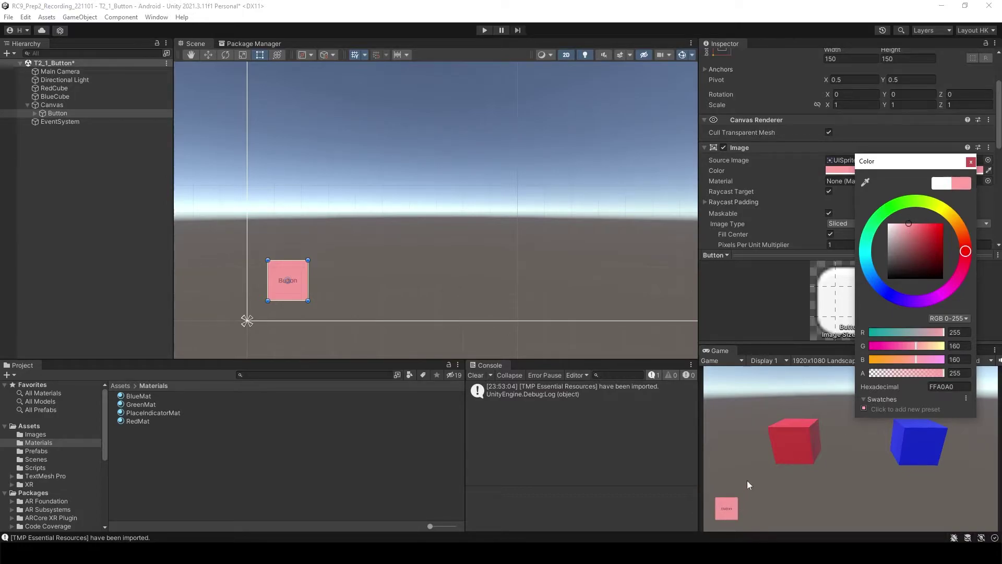
left_click(970, 162)
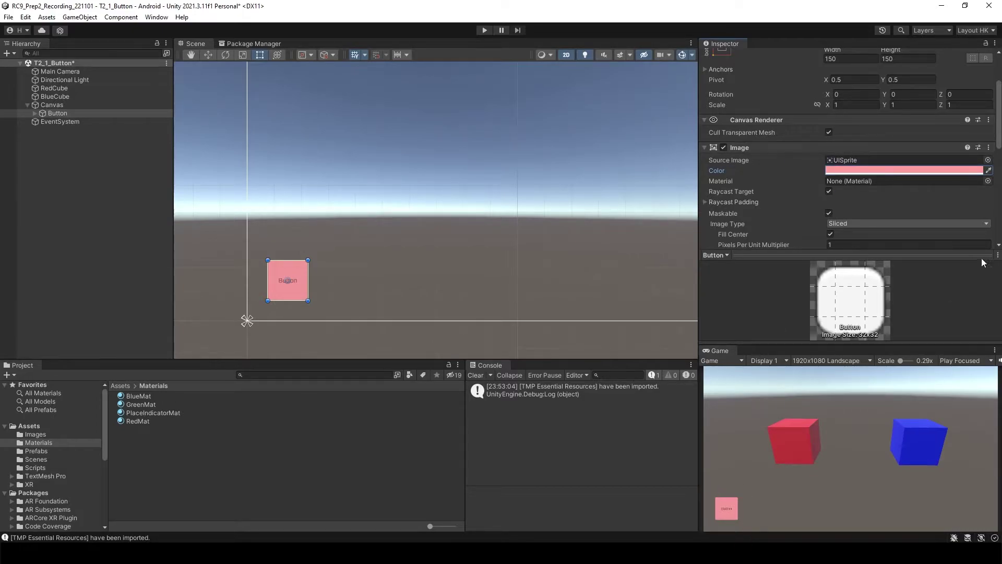
- Set the source image of the button's Image component to the round Knob sprite
left_click(988, 160)
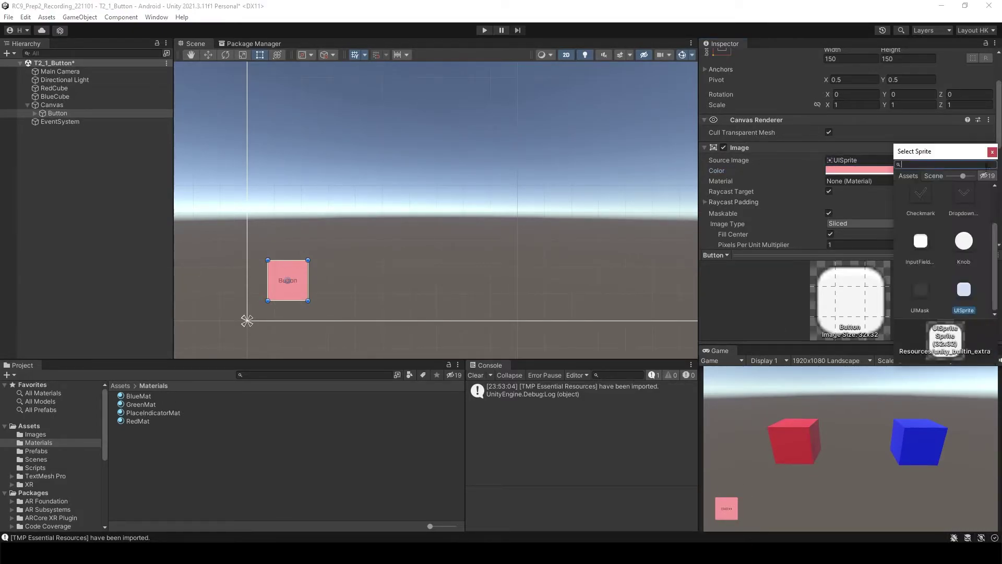
left_click_drag(995, 284, 997, 309)
left_click(967, 248)
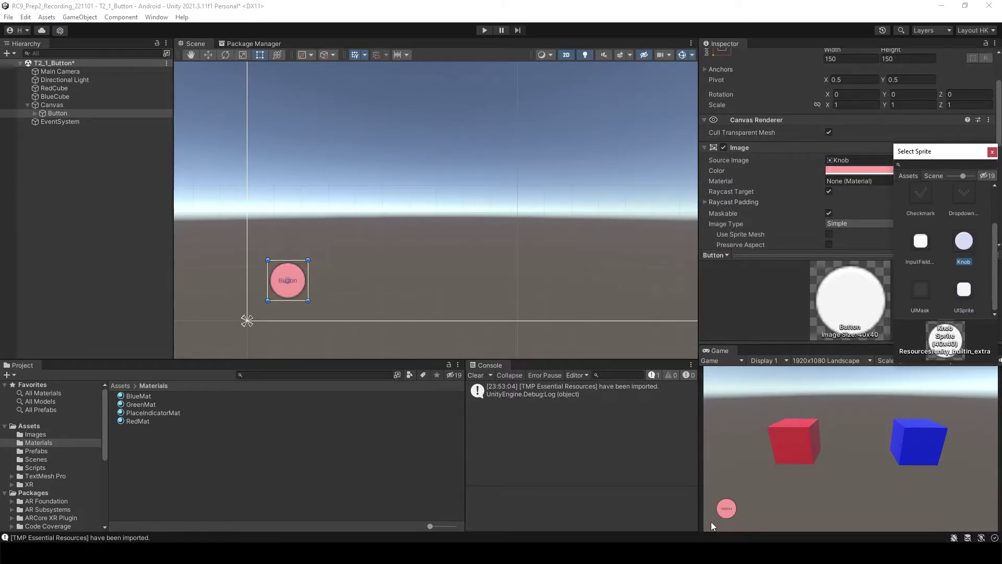
left_click(296, 476)
- Switch to File Explorer and import the chair_red image from 00_ImportFiles/Images into the project's Assets/Images folder
left_click(30, 435)
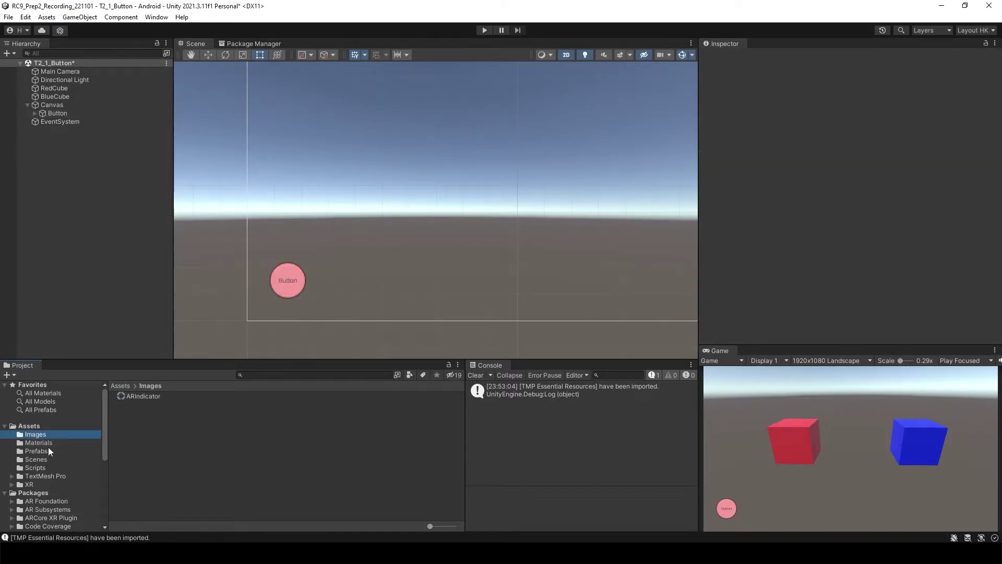
key("alt+Tab")
double_click(366, 156)
left_click(814, 283)
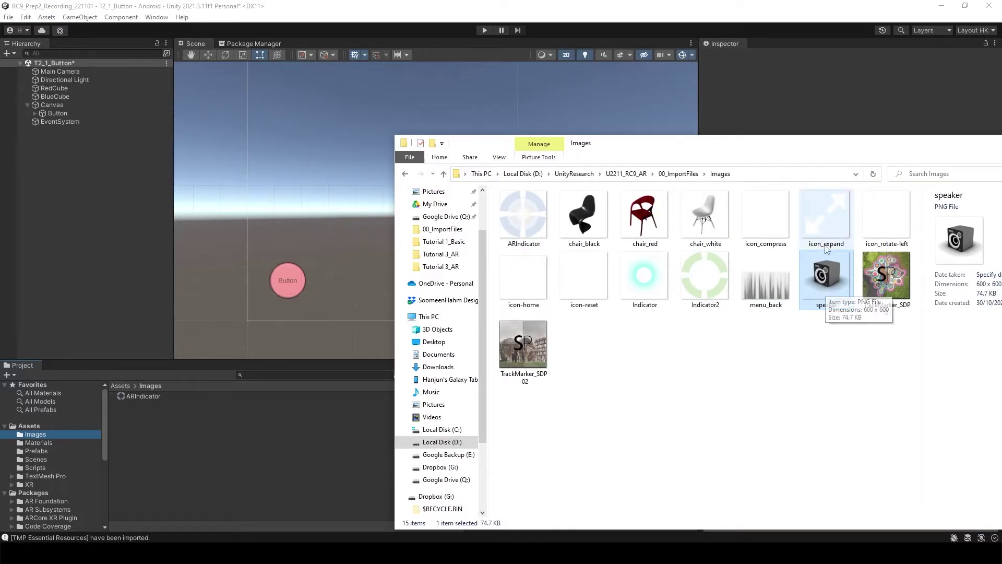
left_click(765, 215)
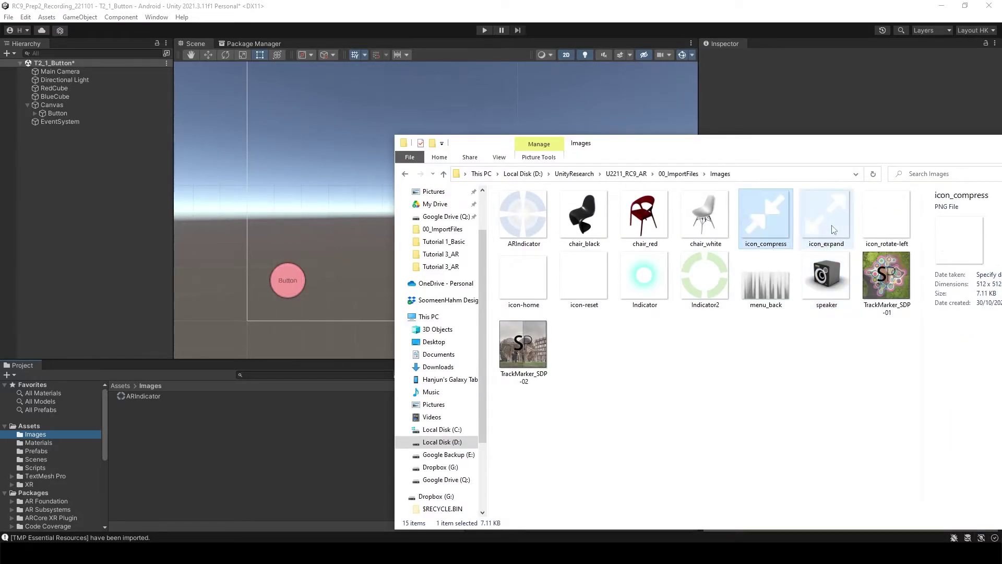
left_click(885, 230)
left_click(523, 277)
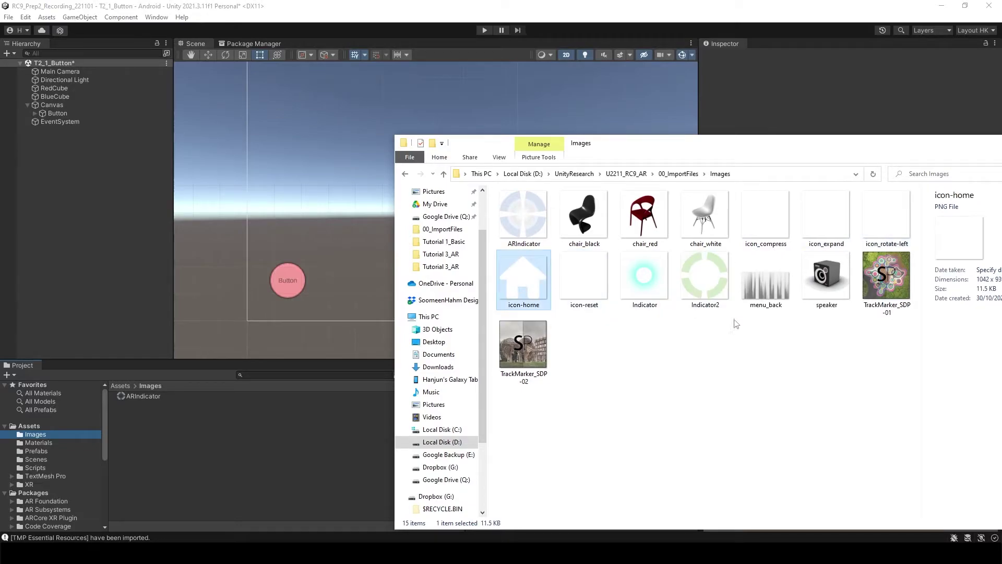
left_click(830, 283)
left_click(650, 226)
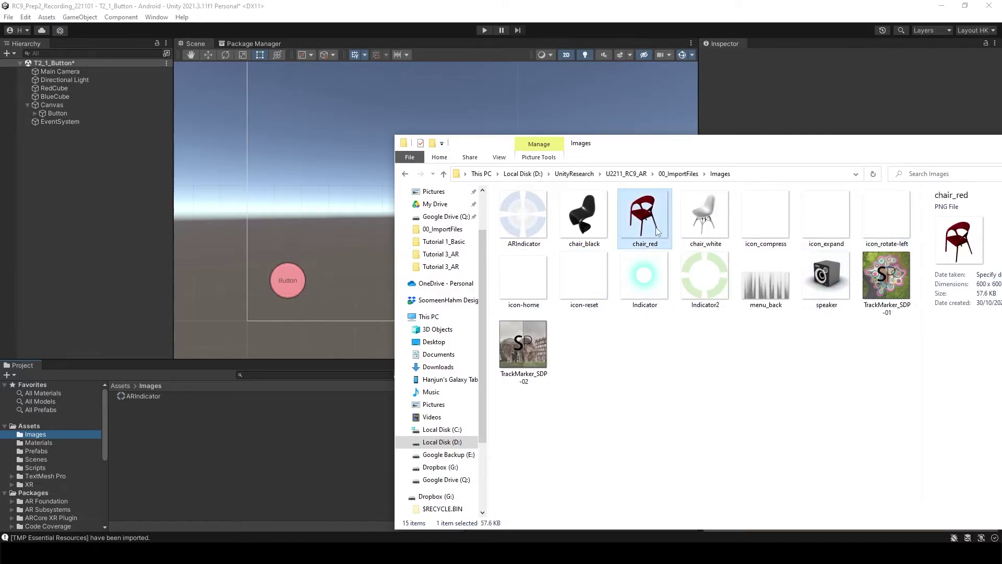
left_click_drag(352, 403, 241, 450)
left_click(275, 446)
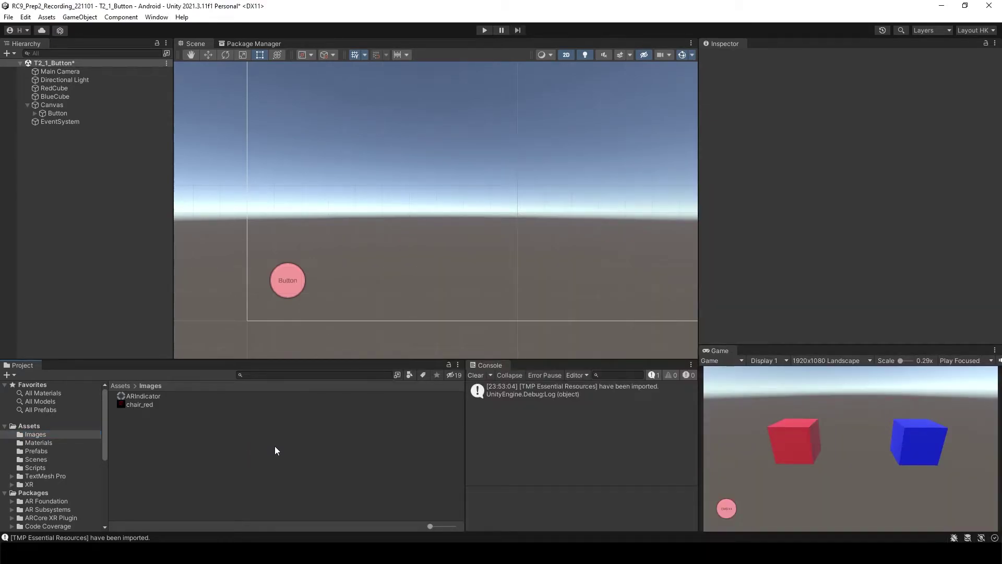
- Set the chair_red image's texture type to Sprite (2D and UI) with sprite mode Single and apply the import settings
left_click(146, 406)
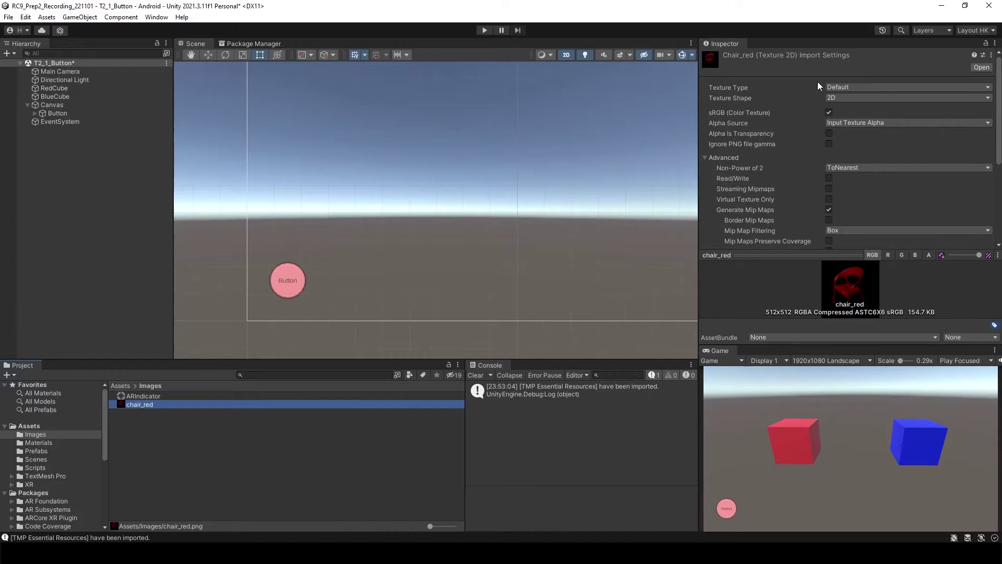
left_click(876, 86)
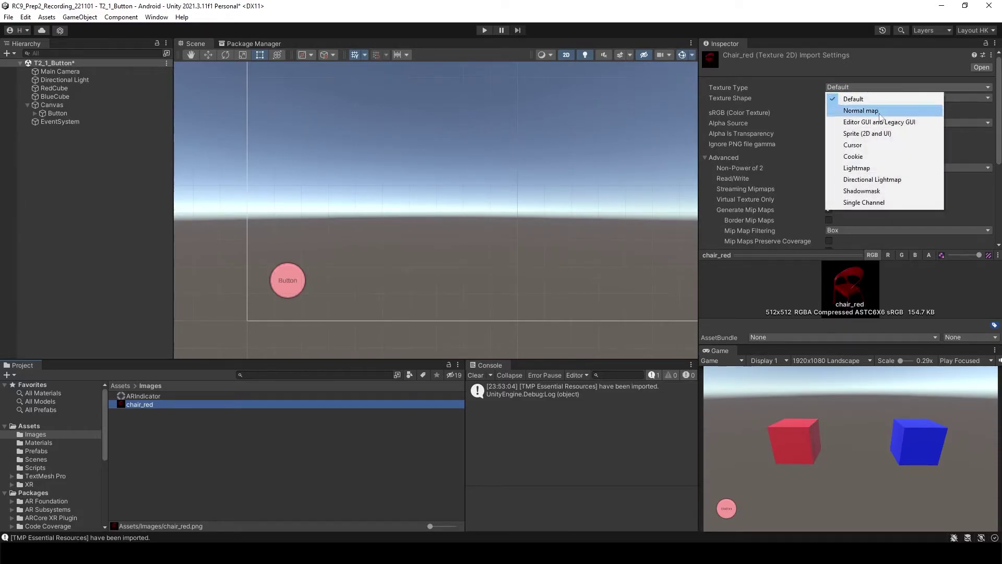
left_click(881, 134)
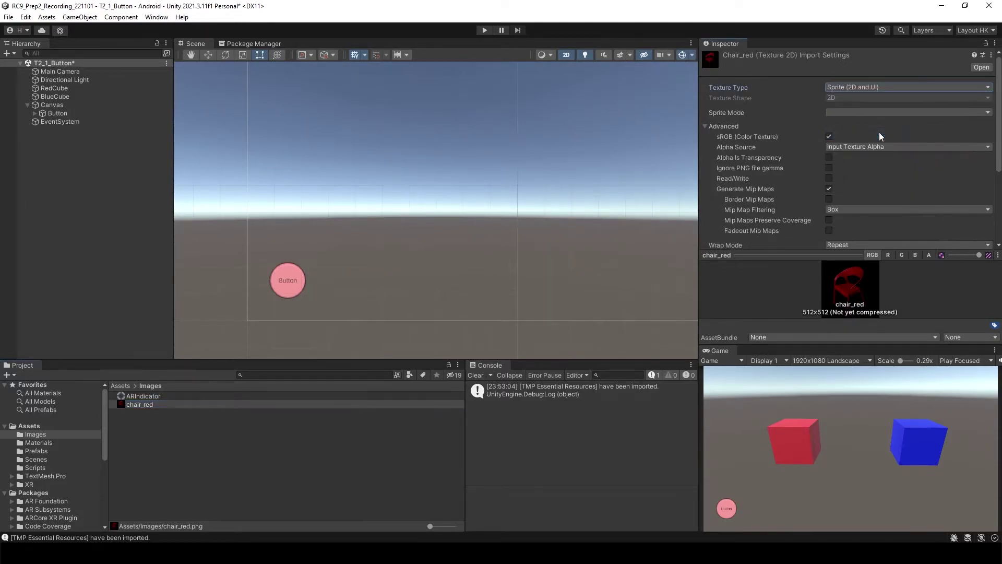
left_click(856, 119)
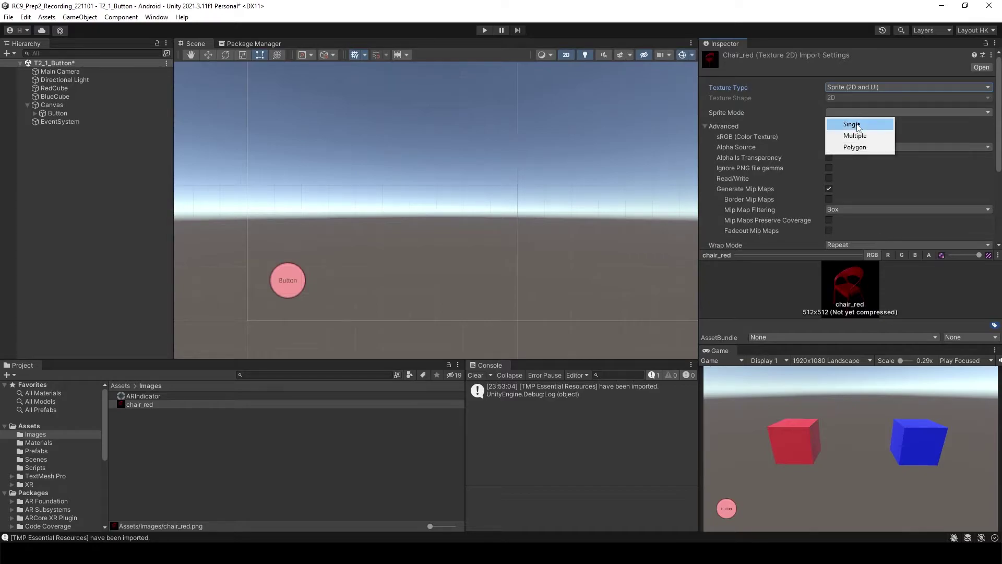
left_click(857, 126)
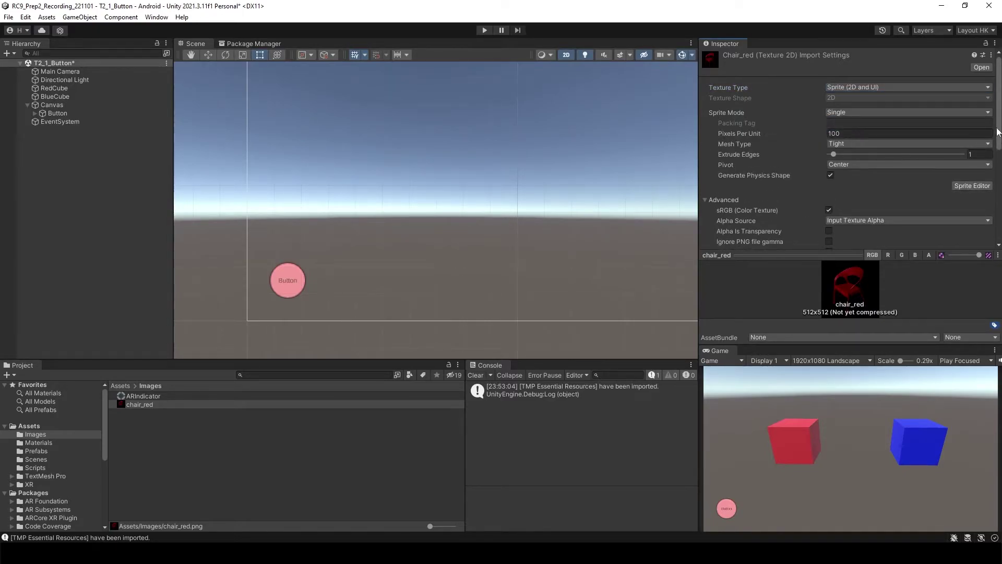
left_click_drag(999, 131, 999, 175)
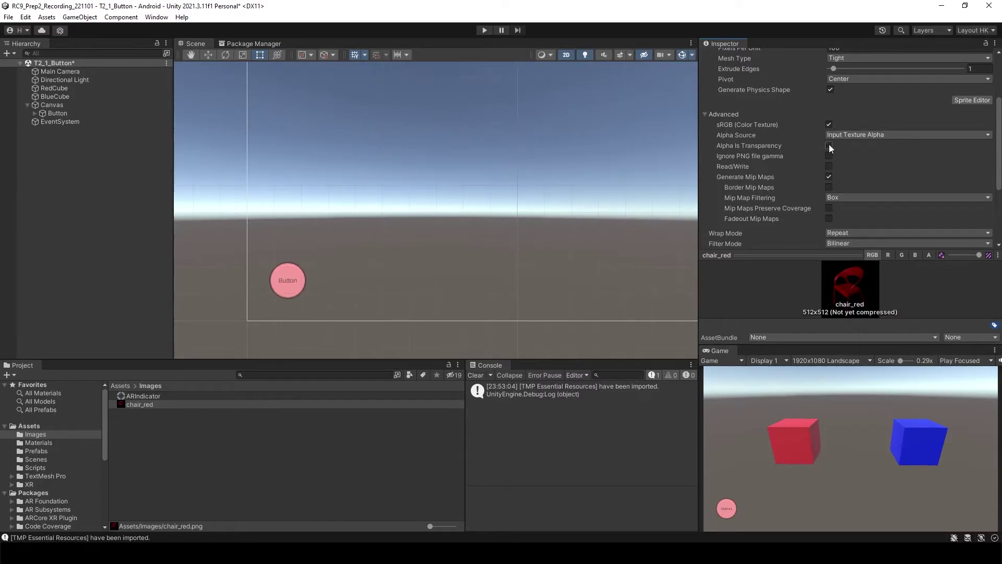
left_click_drag(994, 153, 993, 225)
left_click(979, 239)
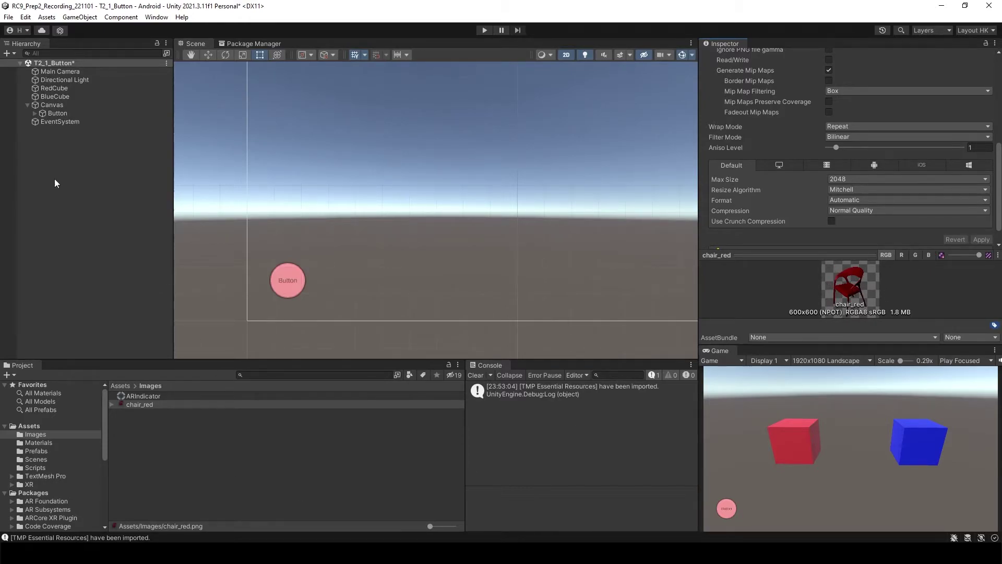
left_click(415, 462)
- Set the source image of the button's Image component to the chair_red sprite
left_click(56, 113)
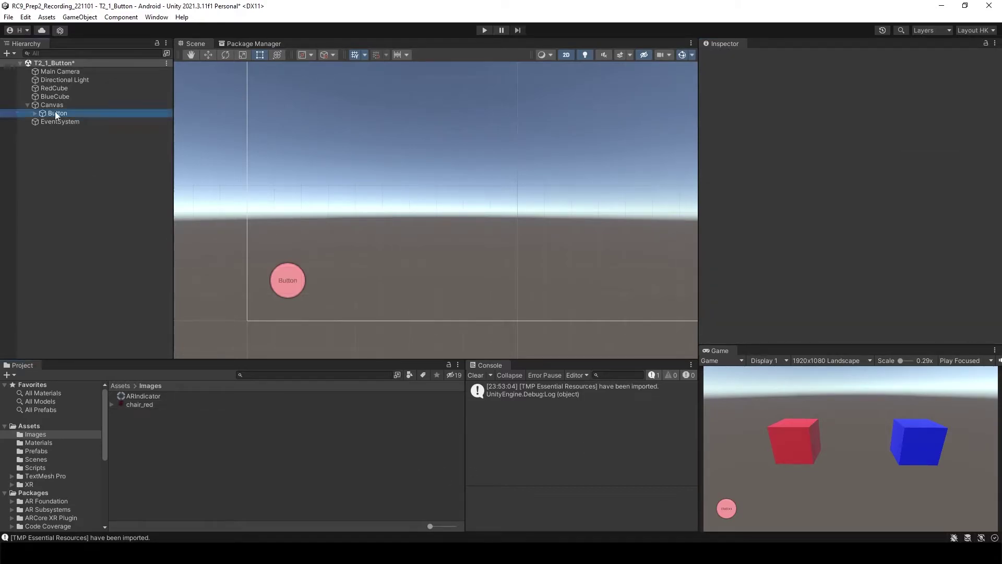
scroll(774, 133, "down", 3)
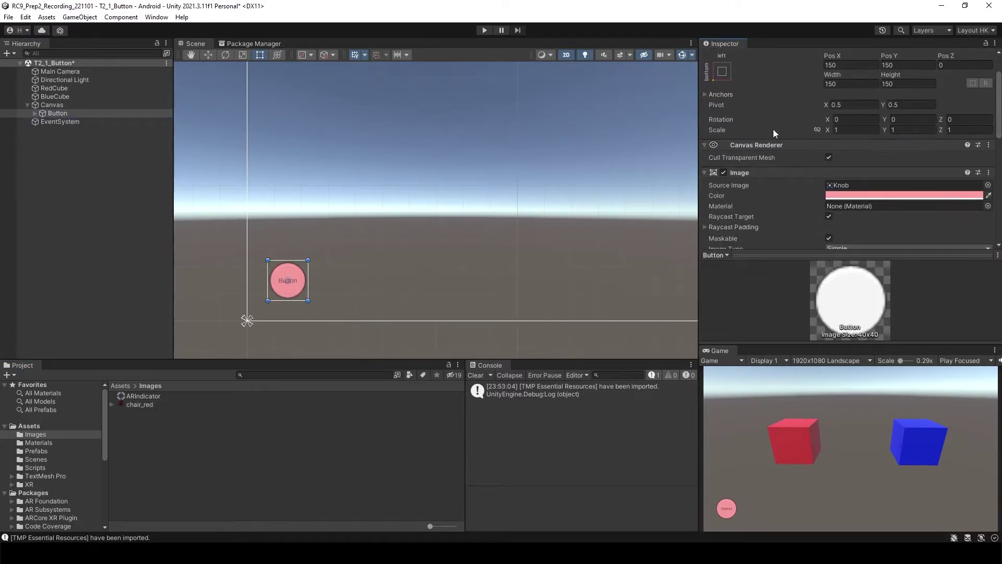
left_click(988, 186)
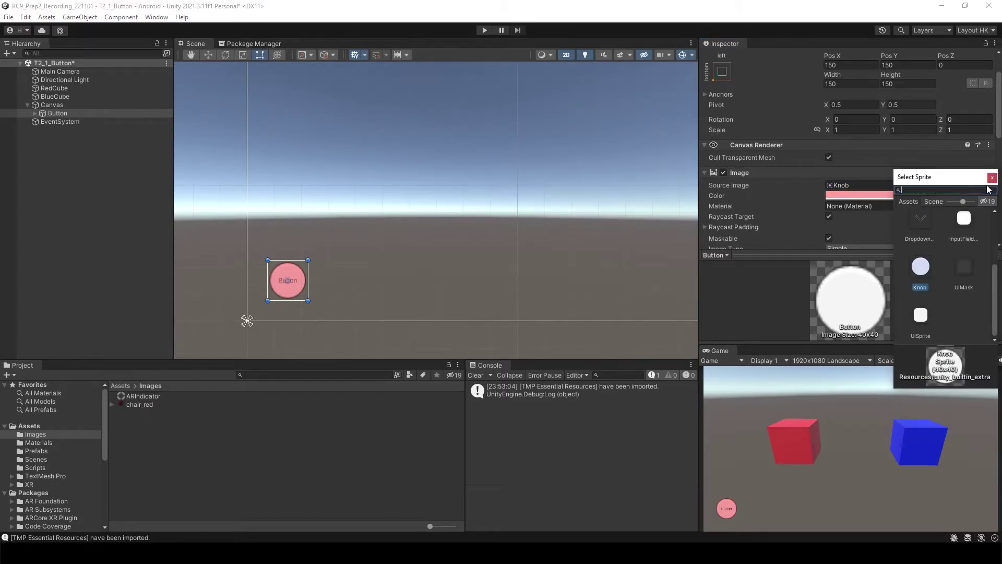
scroll(990, 257, "down", 2)
scroll(991, 257, "up", 1)
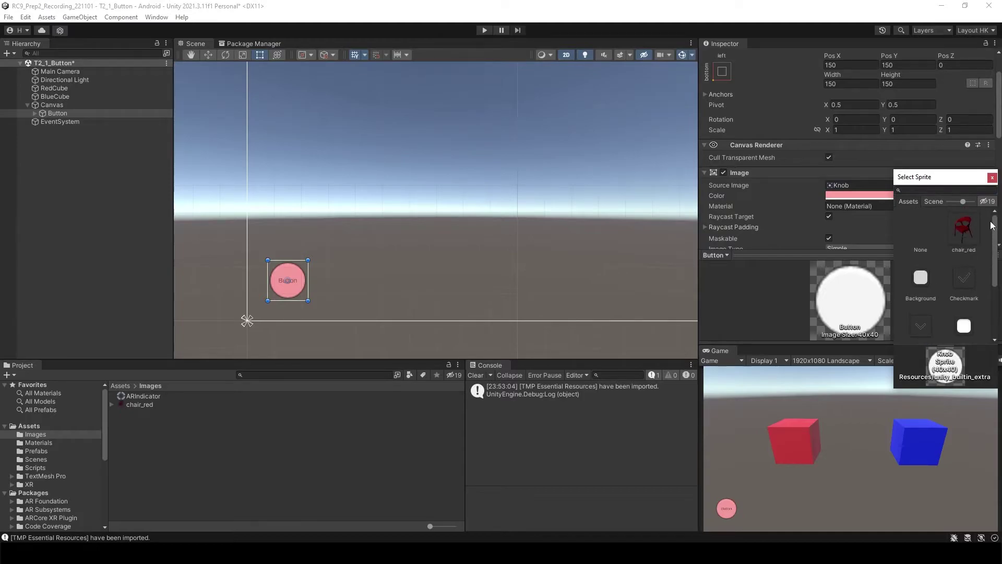
left_click(963, 231)
left_click(992, 178)
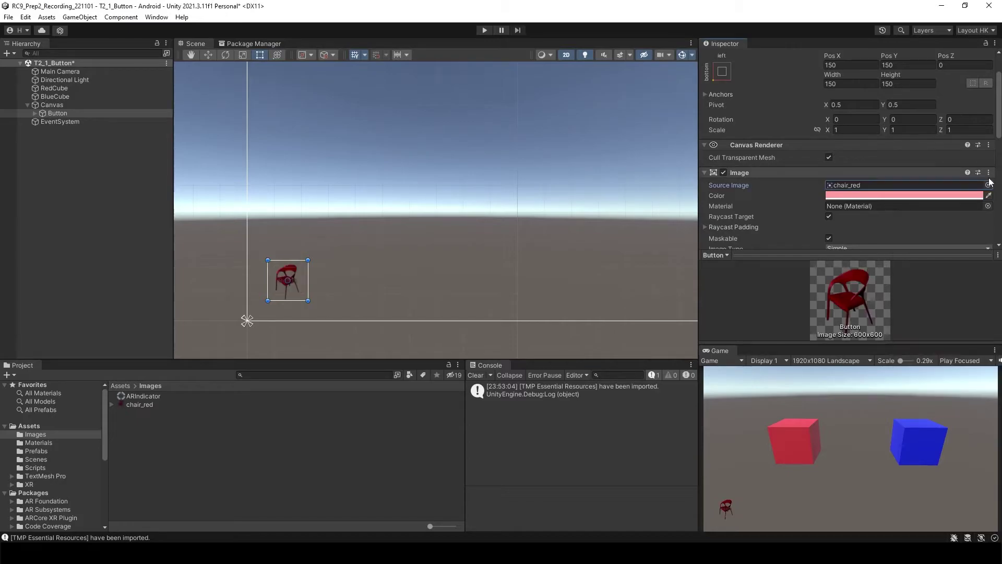
- Shrink the button's Text (TMP) box from its upper edge so it covers only the lower quarter of the button
scroll(286, 293, "up", 6)
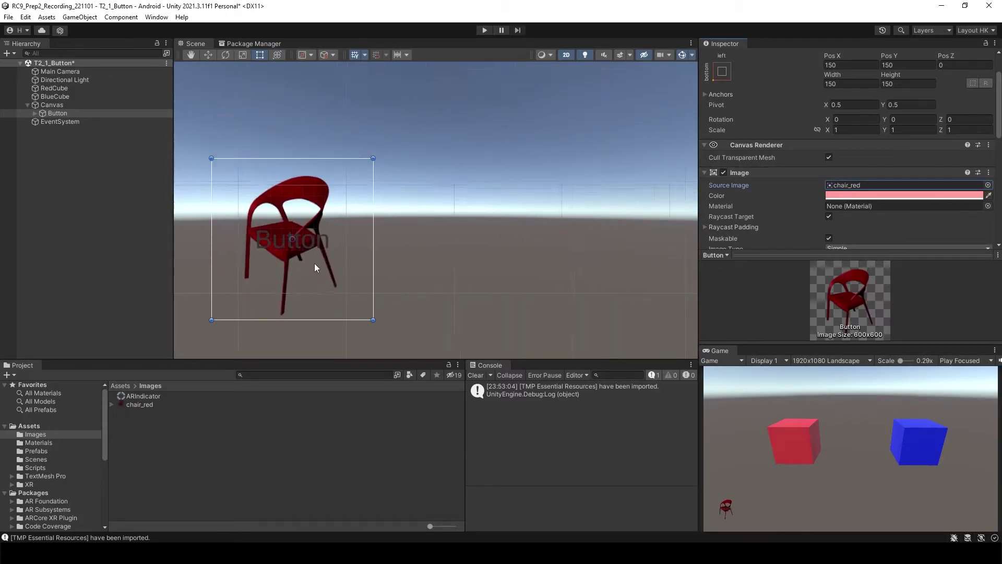
middle_click_drag(314, 267, 378, 214)
scroll(378, 214, "down", 1)
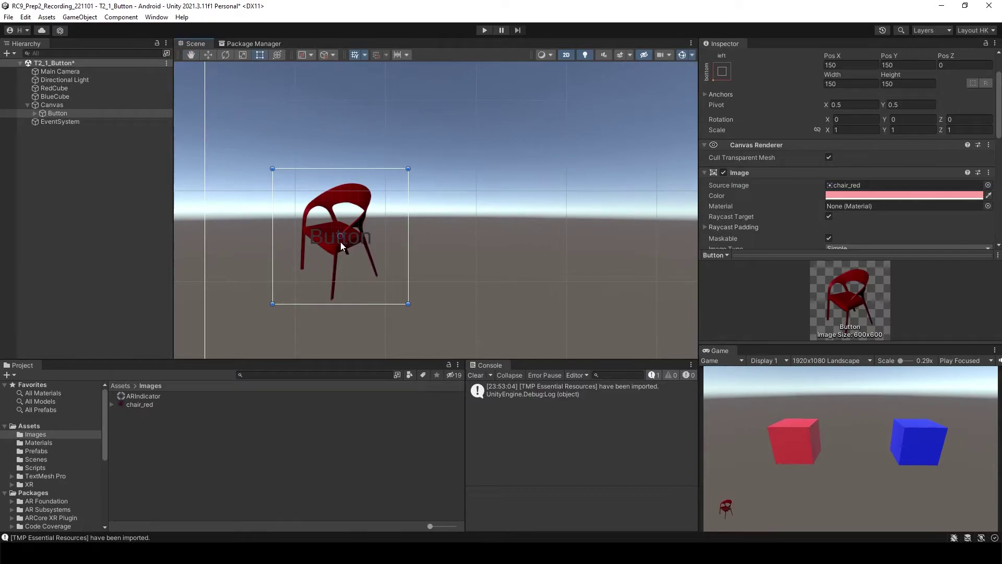
left_click(35, 113)
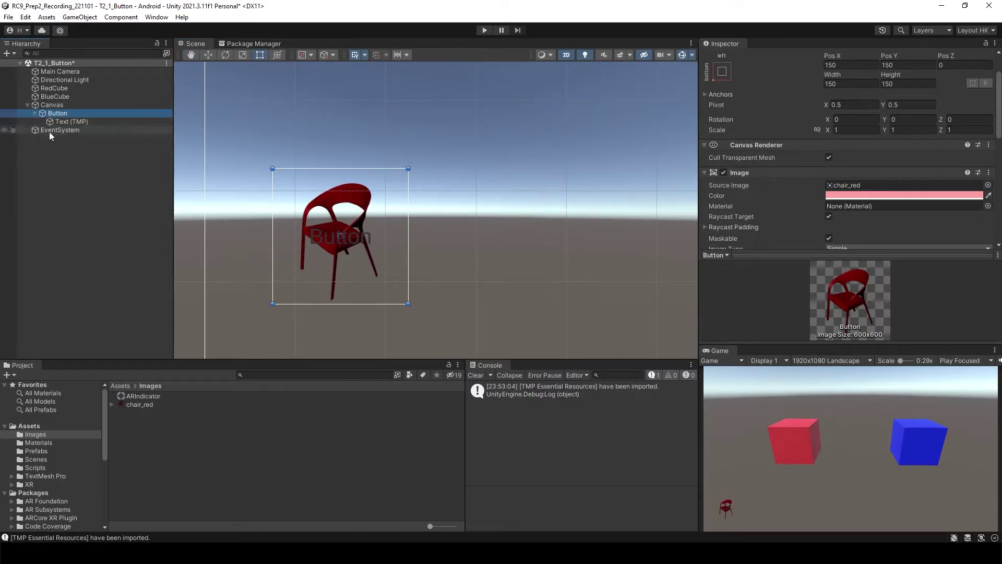
left_click(75, 121)
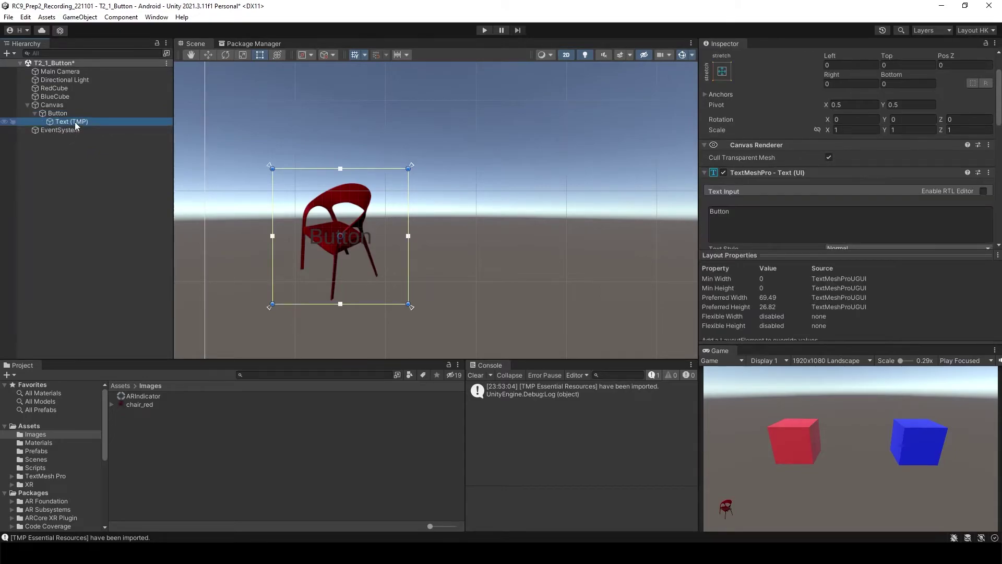
left_click_drag(340, 170, 348, 269)
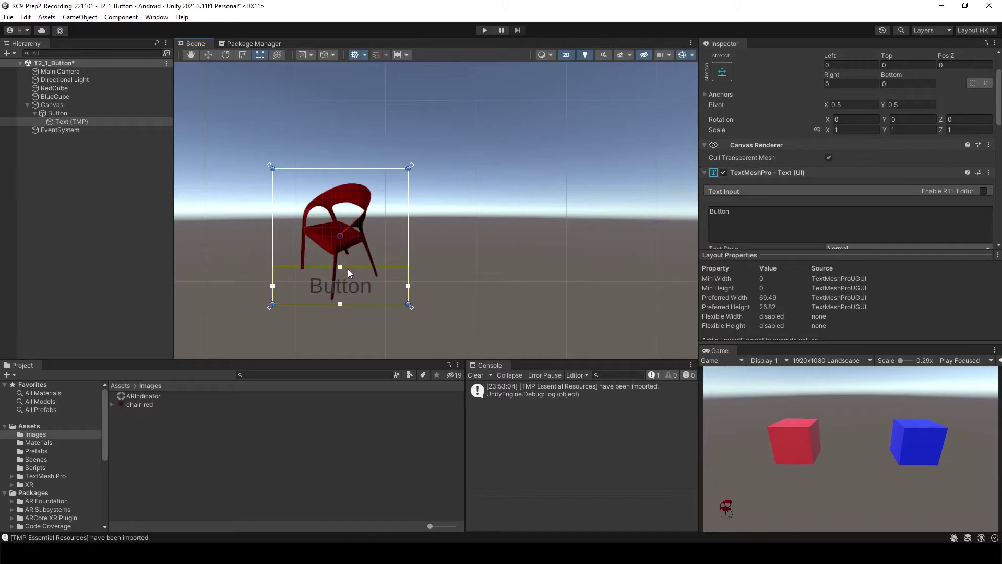
- Change the button's text to OFF and set its font size to 40
left_click(720, 211)
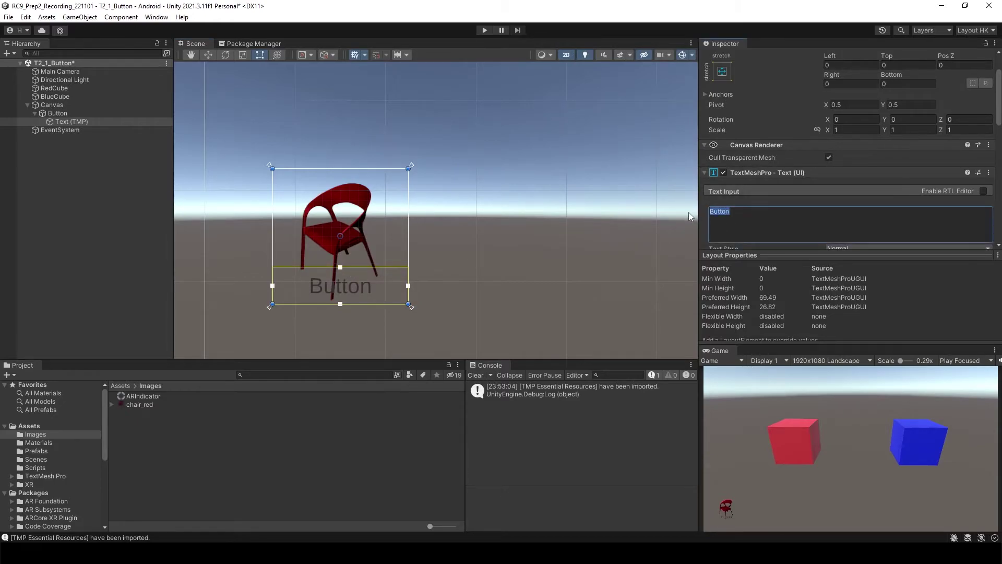
type("OFF")
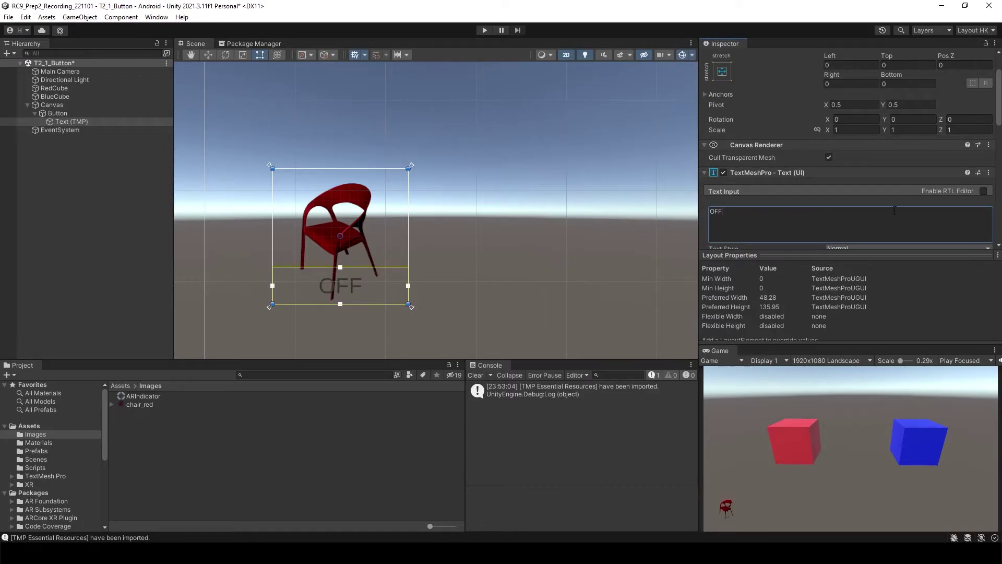
scroll(997, 128, "down", 5)
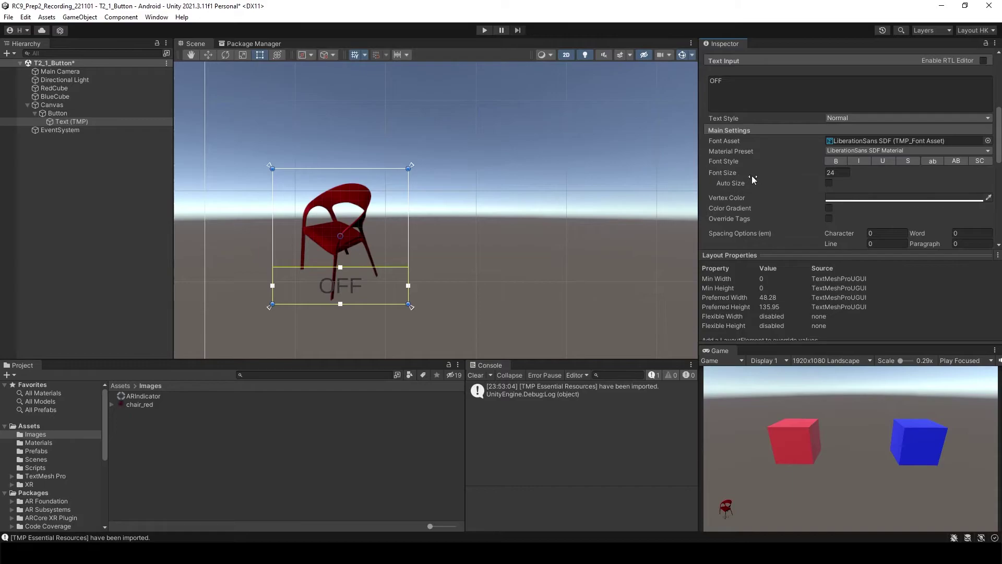
left_click_drag(753, 178, 826, 177)
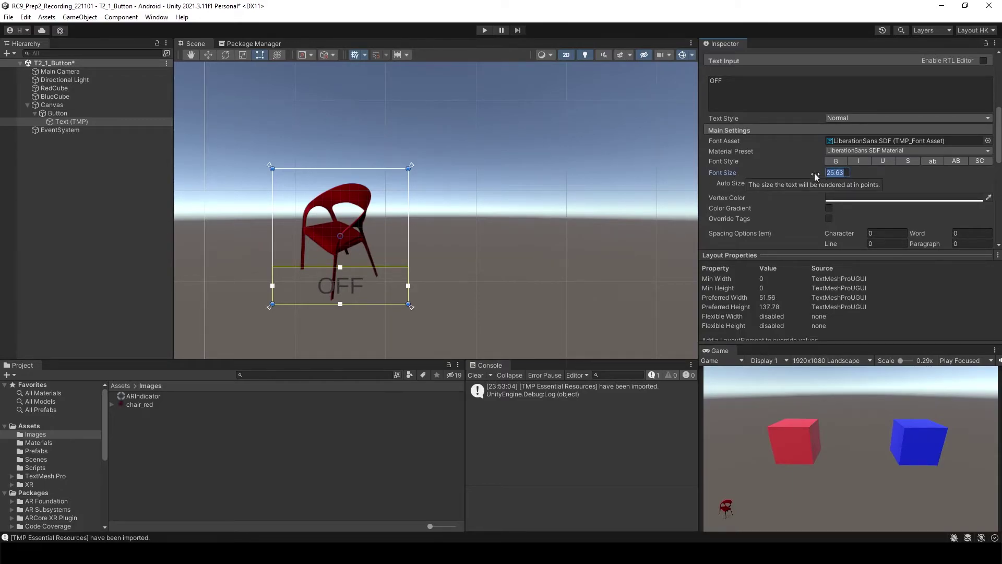
type("40")
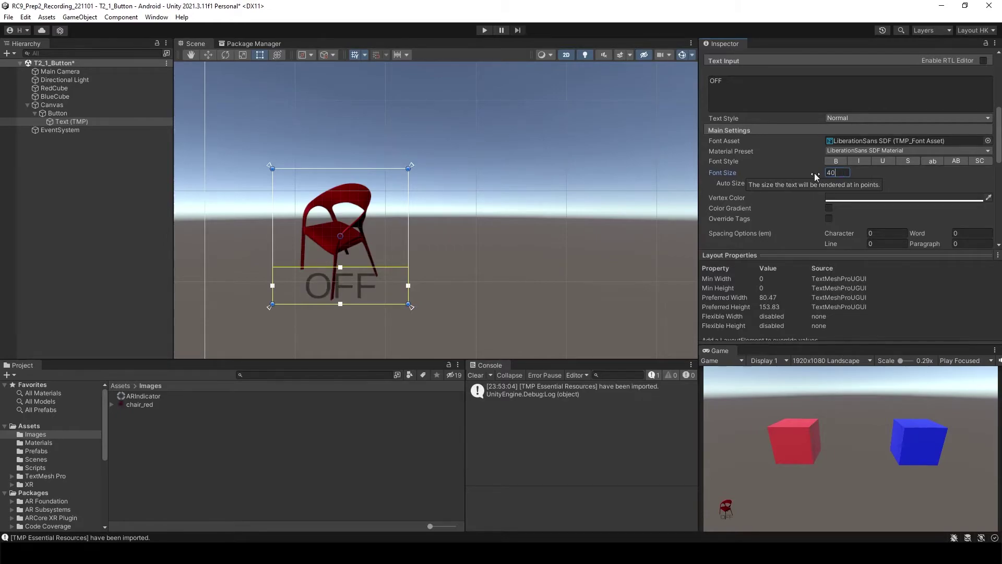
- Set the vertex color of the OFF text to white, FFFFFF
left_click(878, 197)
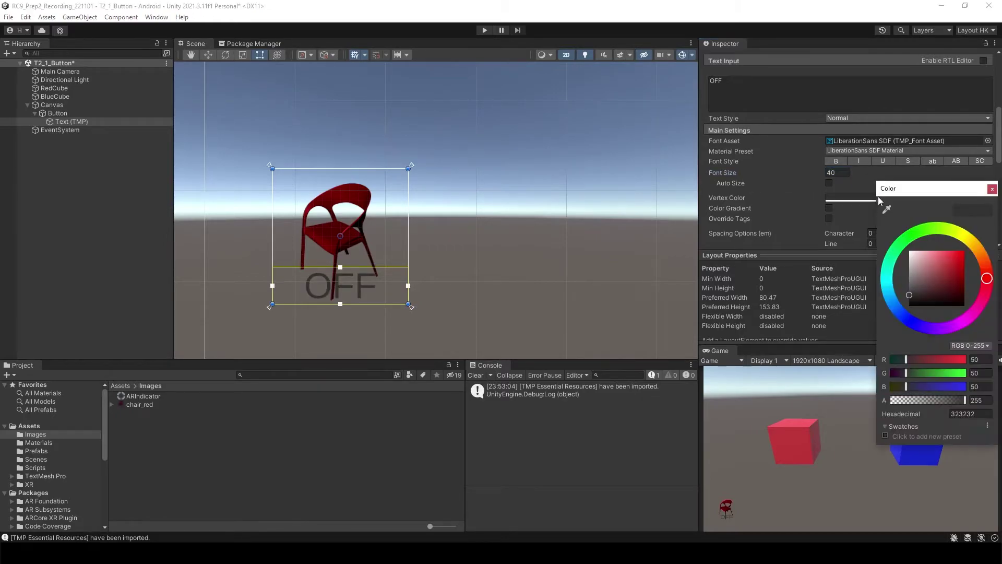
left_click_drag(904, 272, 790, 174)
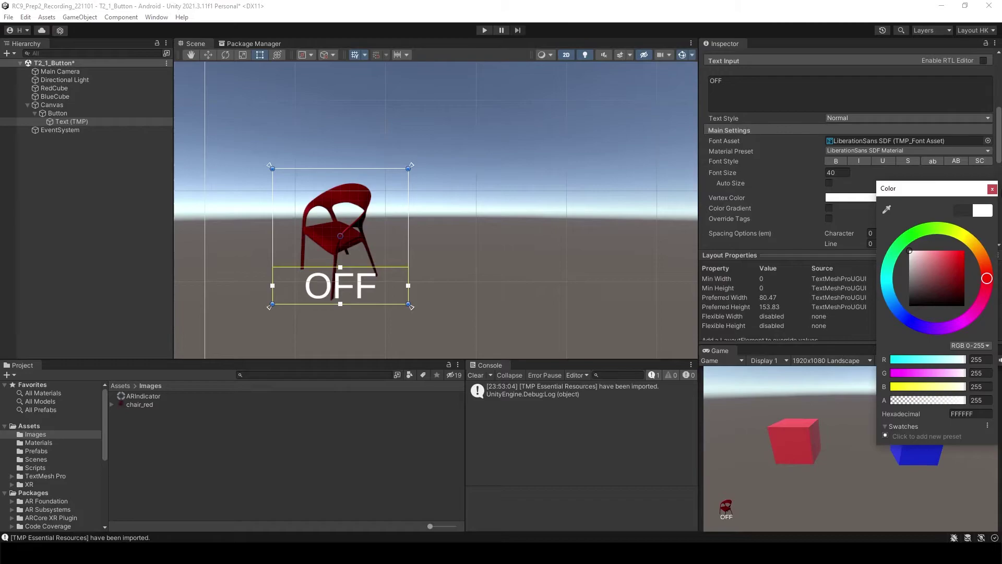
left_click(992, 188)
- Check which TextMeshPro font assets are available for the OFF text
scroll(997, 156, "up", 3)
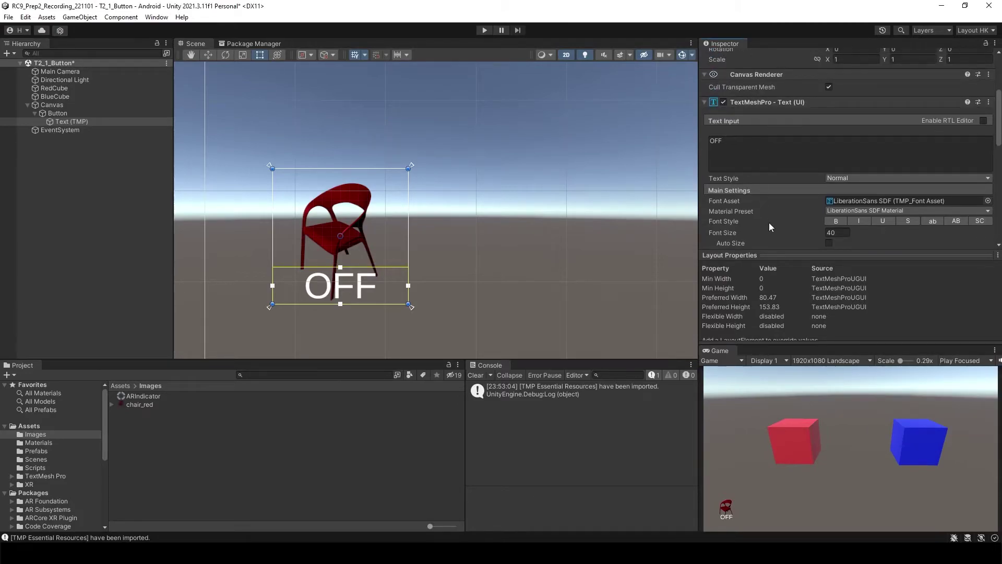
left_click(987, 201)
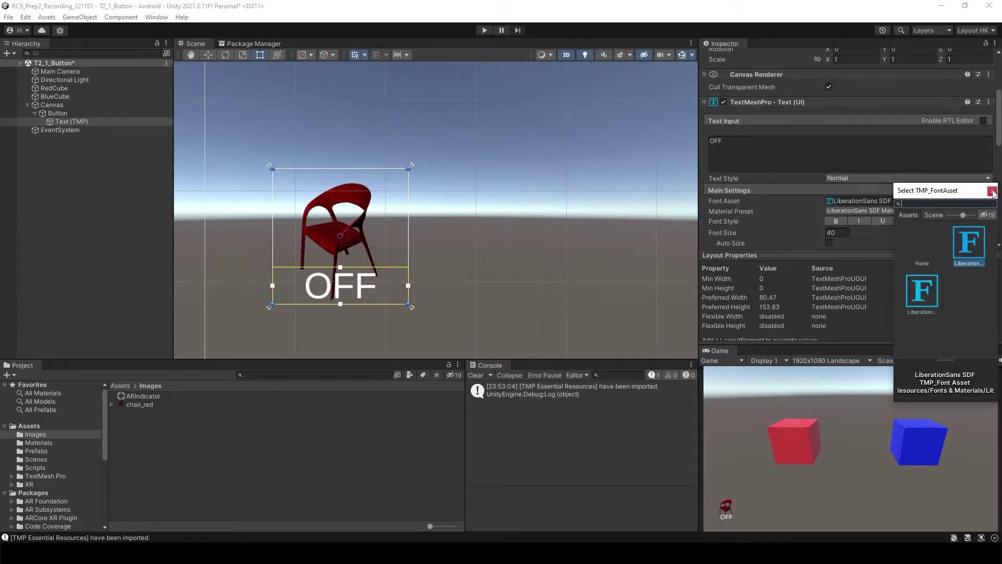
left_click(993, 192)
- Switch to File Explorer and import the Fonts folder from 00_ImportFiles into the project's Assets folder
left_click(30, 426)
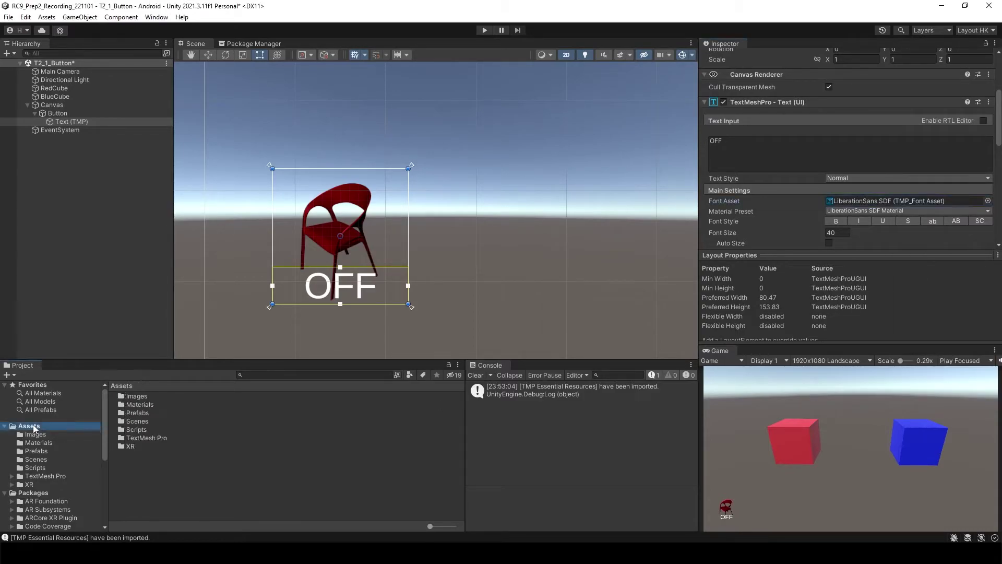
key("alt+Tab")
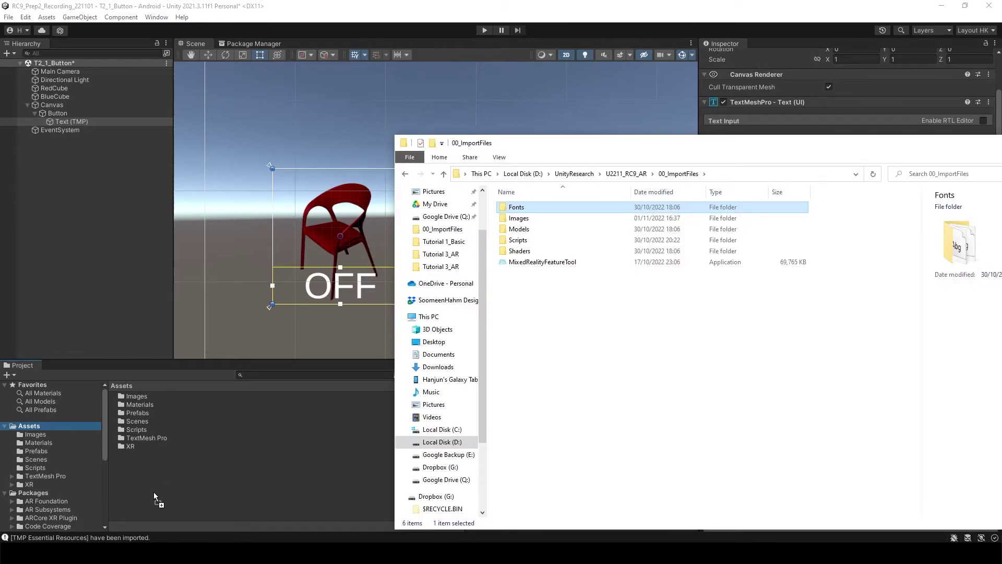
left_click_drag(154, 493, 154, 493)
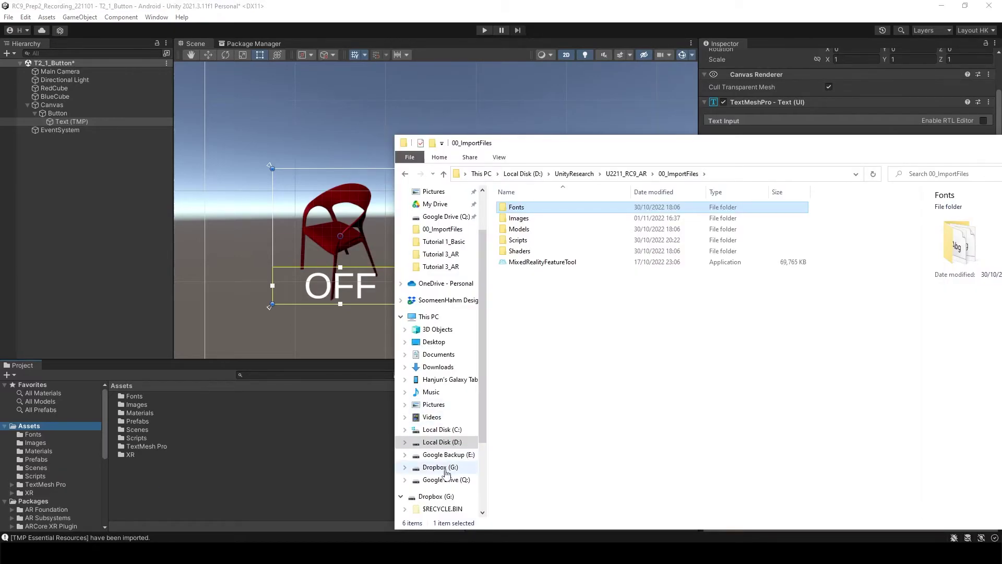
- Browse the fonts installed on the computer in the Windows/Fonts folder of Local Disk (C:)
left_click(442, 429)
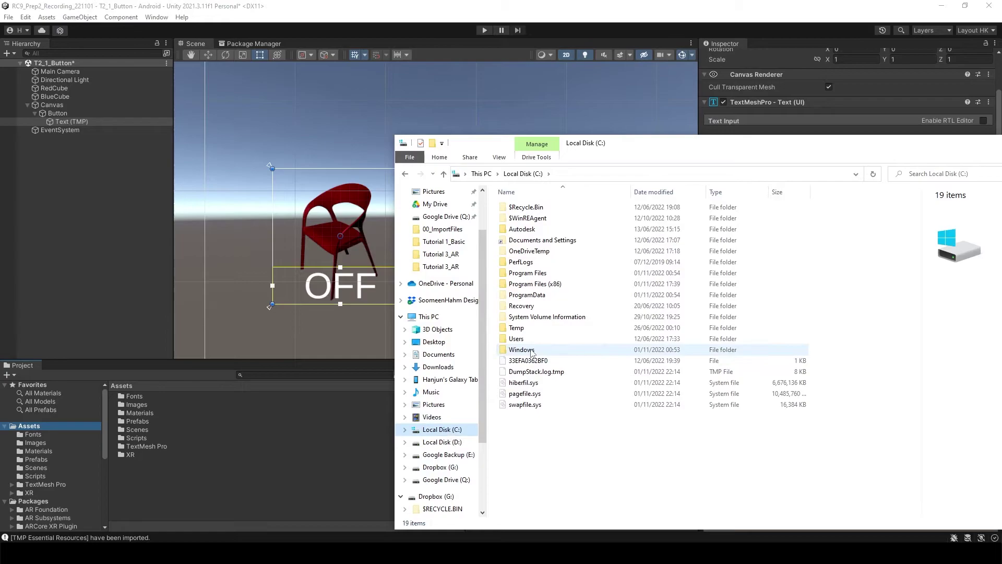
double_click(502, 349)
double_click(509, 415)
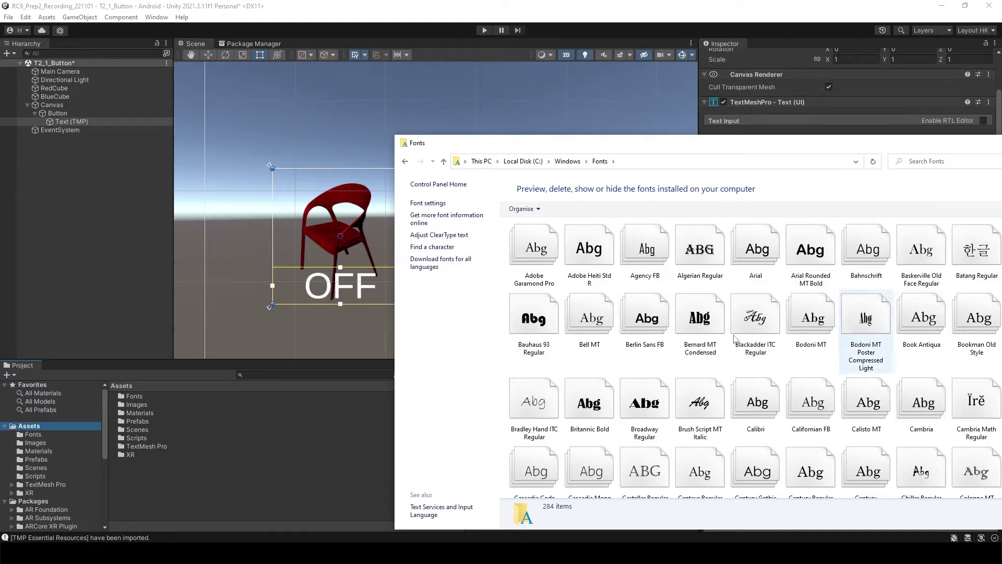
- Switch back to Unity and create a TextMeshPro font asset from the DINBol font in Assets/Fonts
left_click(173, 480)
left_click(134, 397)
double_click(136, 398)
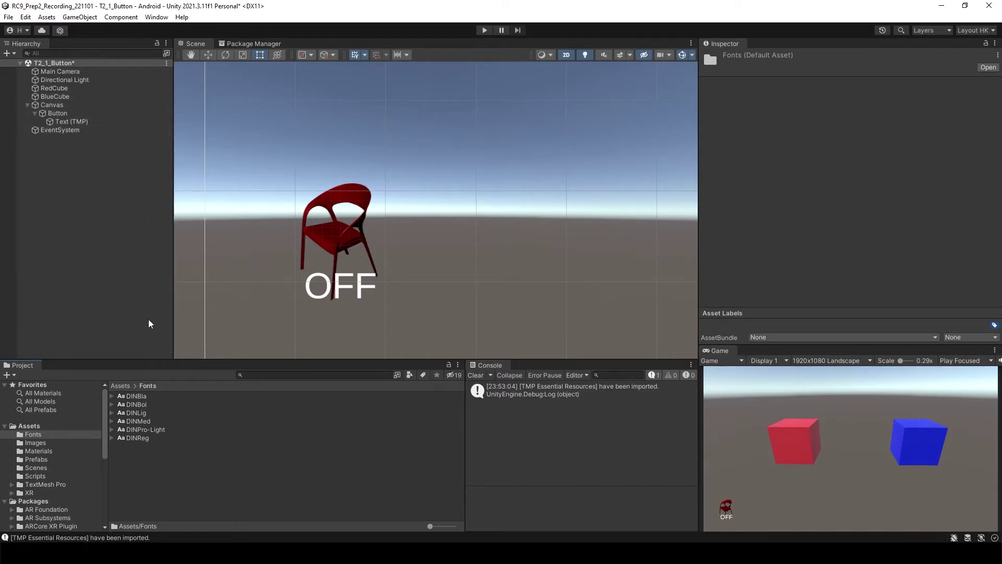
left_click(136, 406)
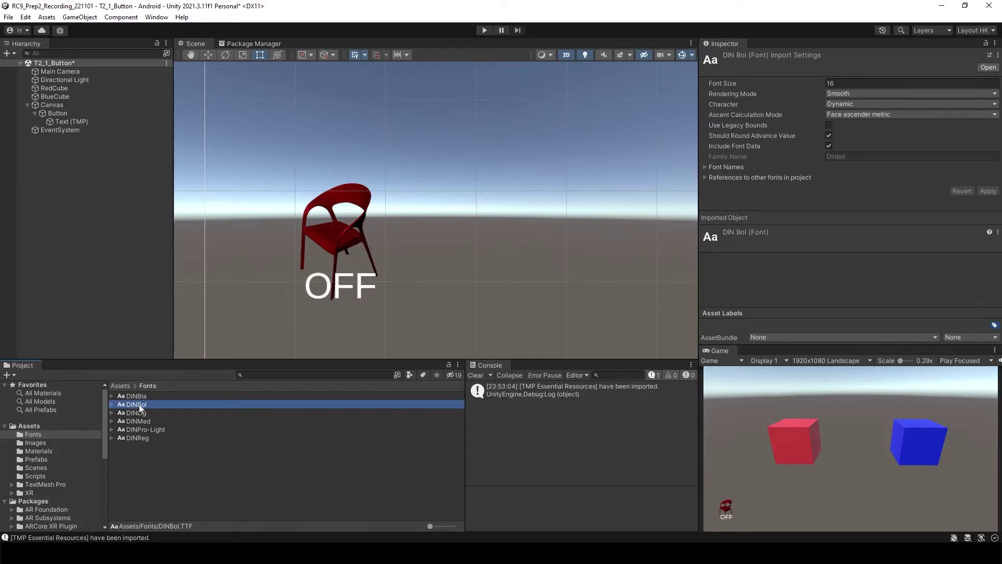
right_click(139, 405)
mouse_move(215, 123)
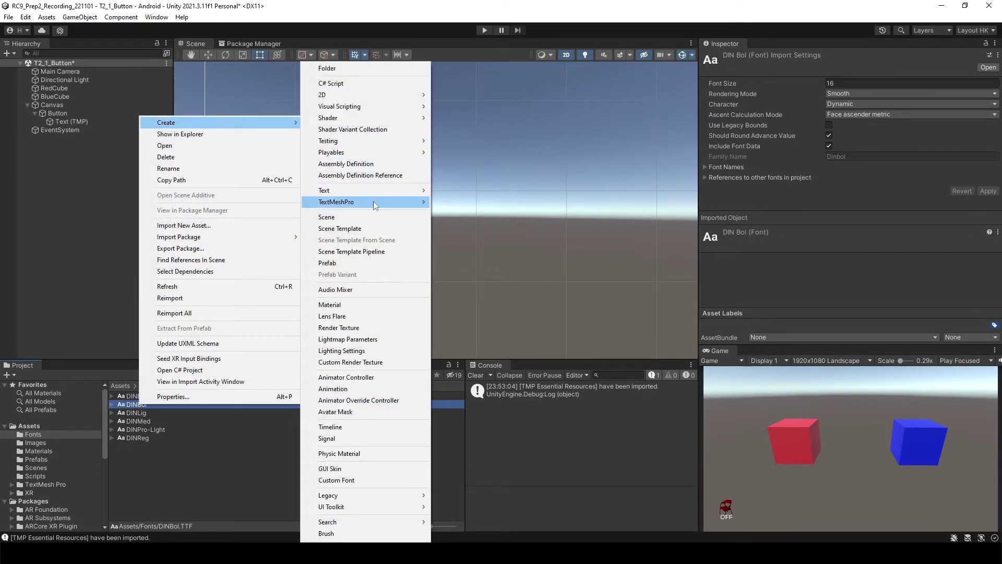
mouse_move(374, 203)
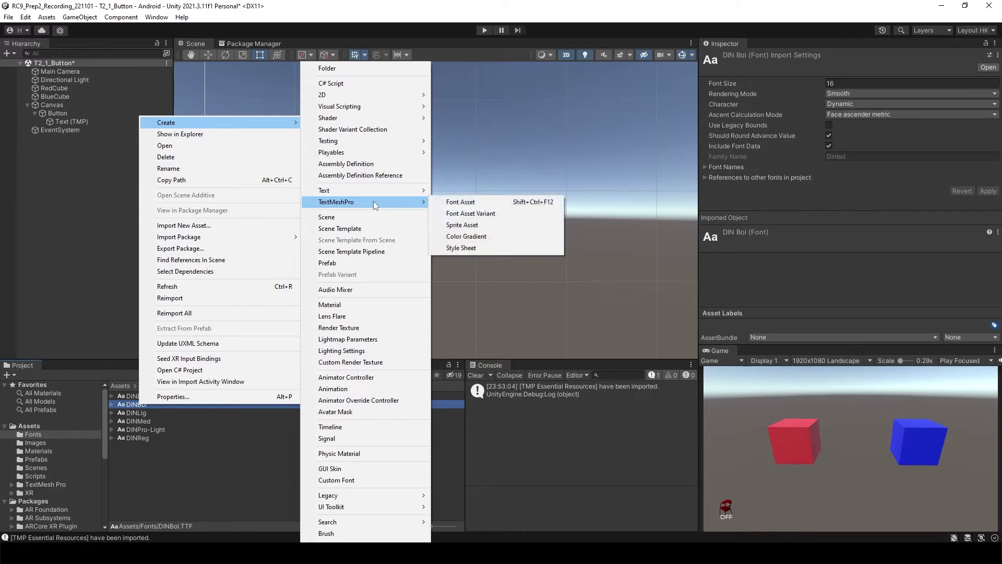
left_click(460, 202)
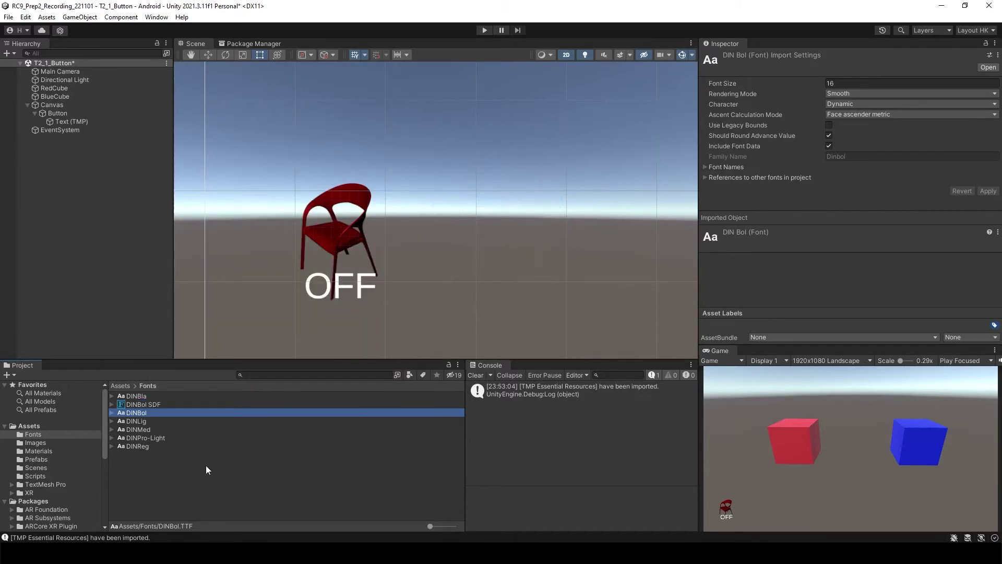
left_click(159, 405)
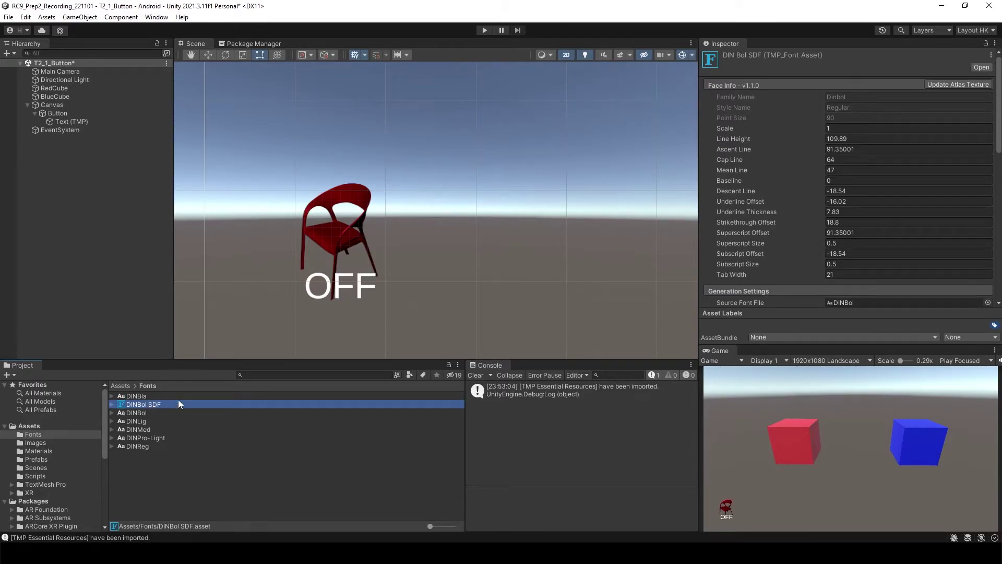
- Set the font asset of the button's Text (TMP) object to DINBol SDF
left_click(78, 121)
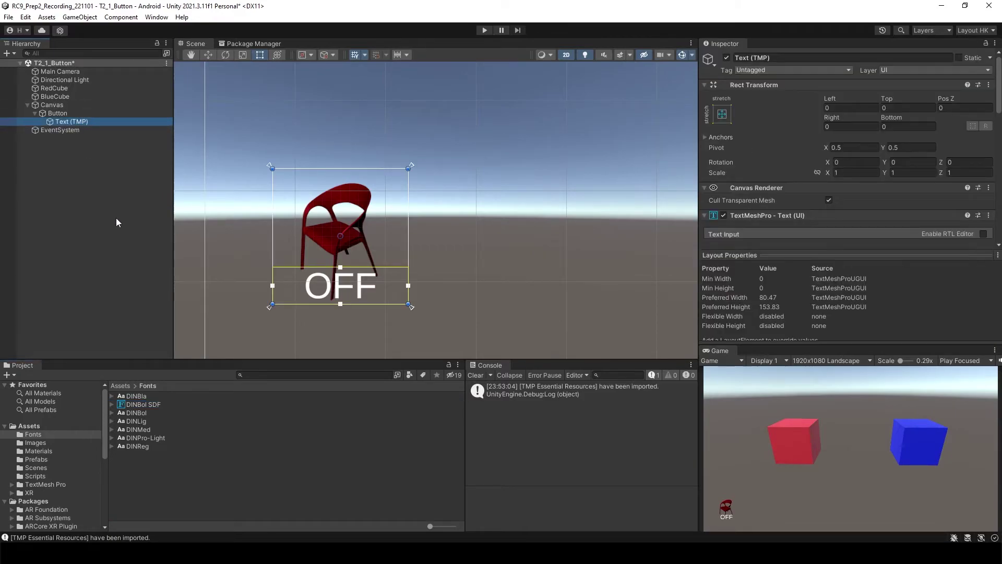
left_click_drag(999, 79, 998, 135)
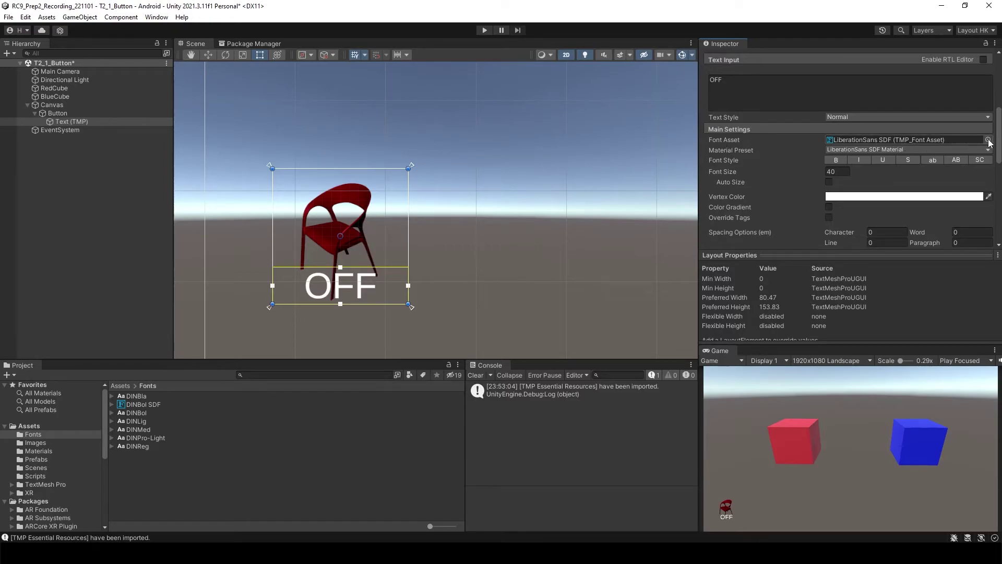
left_click(988, 140)
left_click(978, 192)
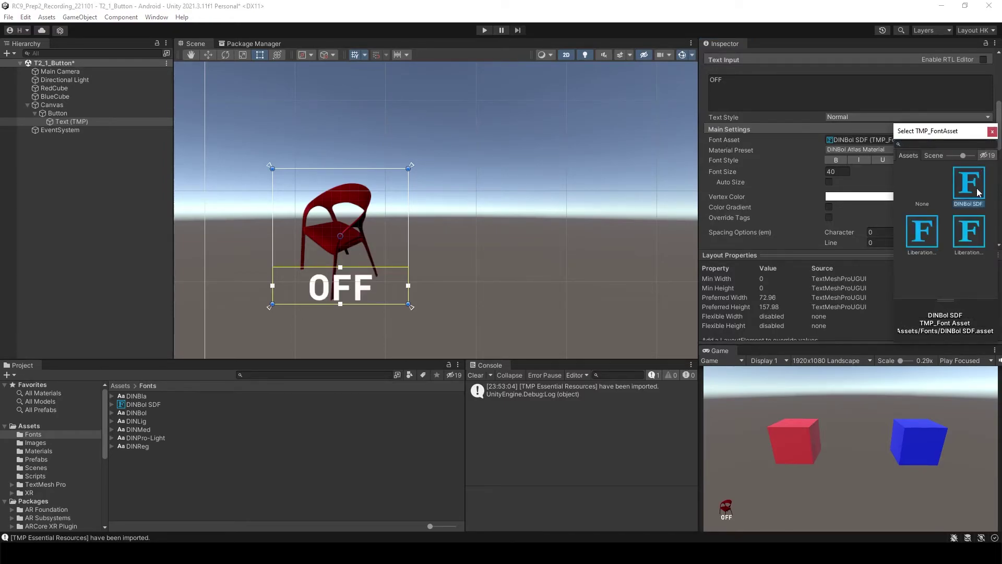
left_click(992, 131)
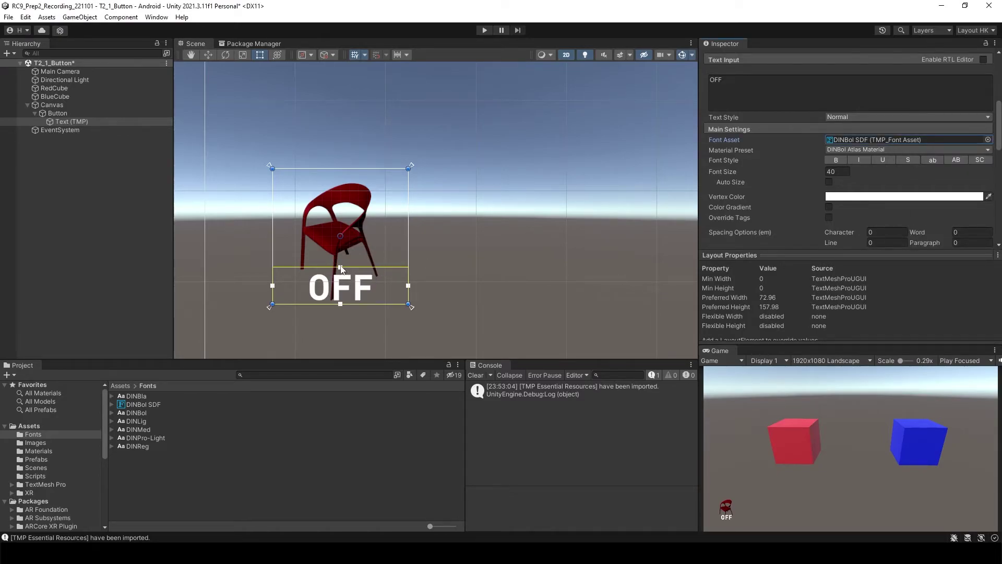
- Add an On Click event to the button that calls GameObject.SetActive on RedCube with the value unchecked
left_click(358, 242)
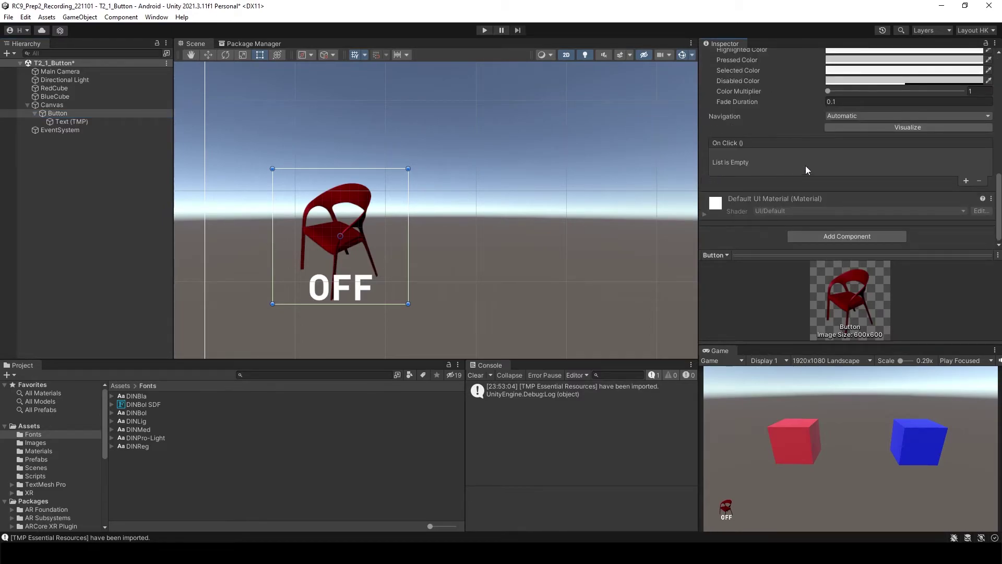
mouse_move(998, 230)
left_mouse_down()
mouse_move(999, 104)
mouse_move(999, 234)
left_mouse_up()
left_click(965, 181)
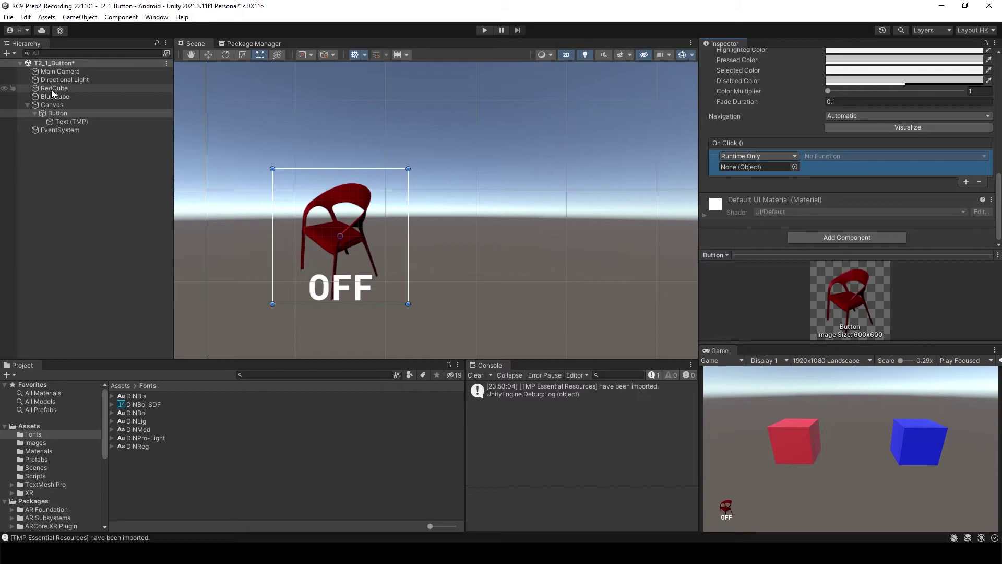
left_click_drag(52, 90, 748, 165)
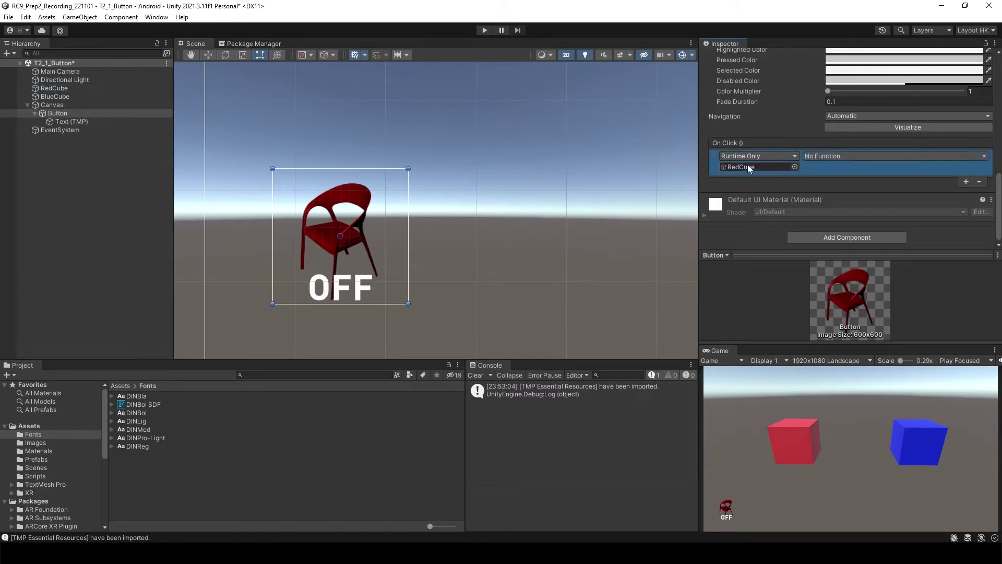
left_click(828, 155)
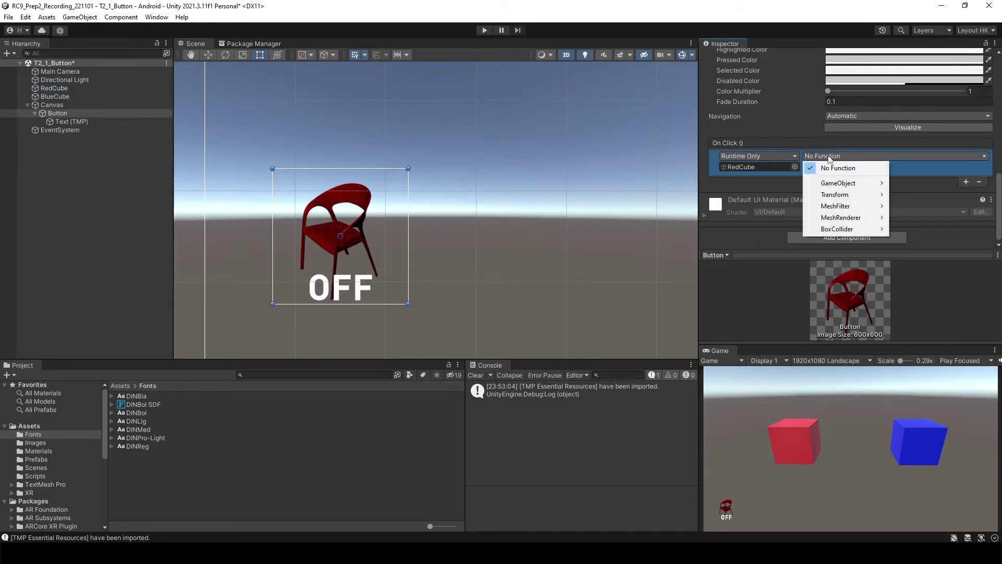
mouse_move(834, 184)
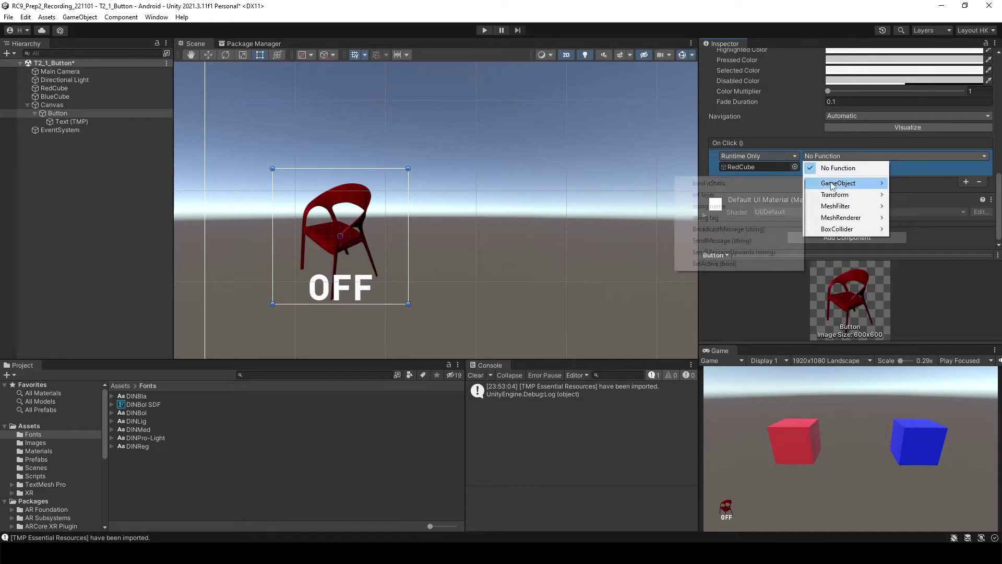
left_click(734, 264)
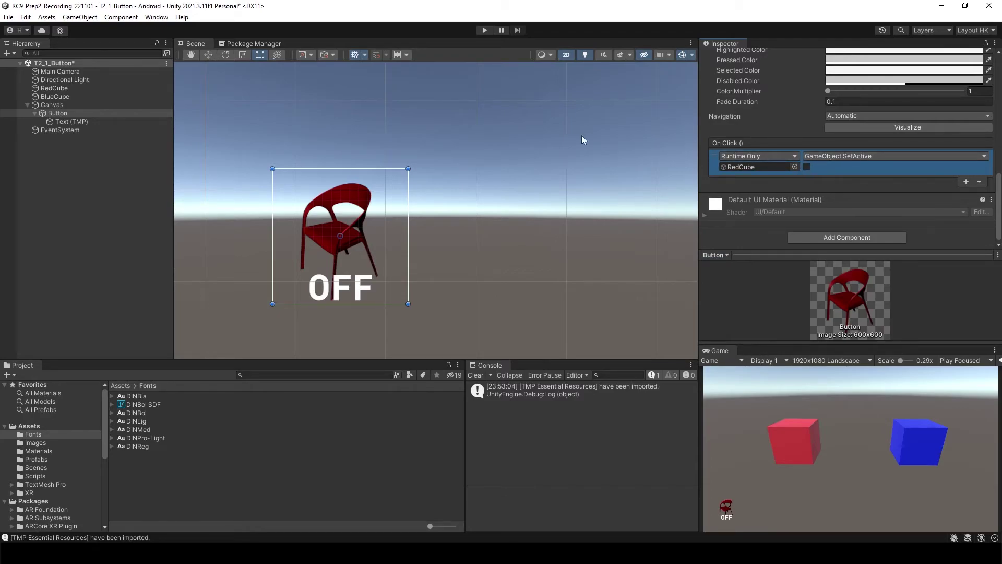
- Save the scene and test the OFF button once in Play mode, exiting Play mode when done
left_click(228, 249)
key("ctrl+p")
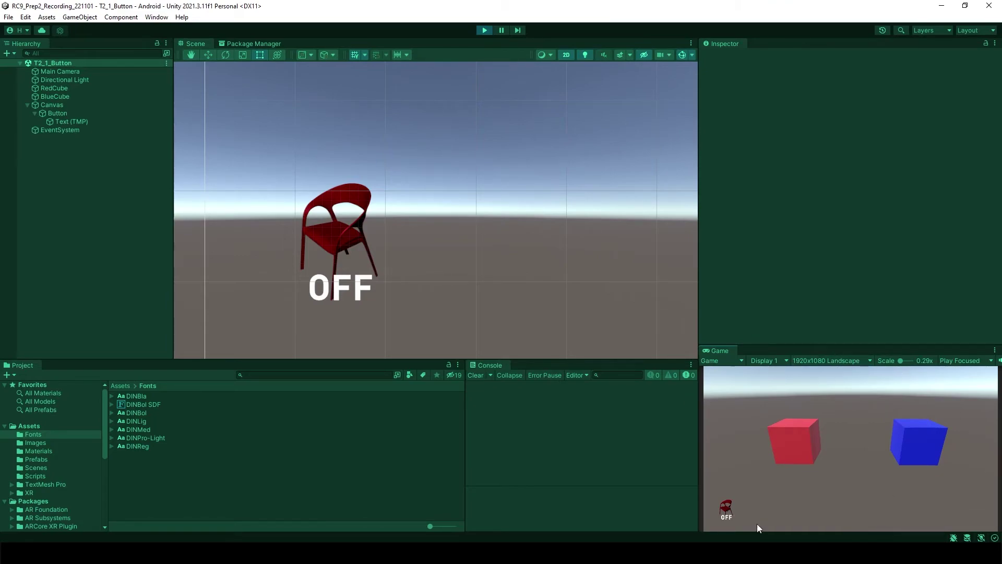
left_click(726, 512)
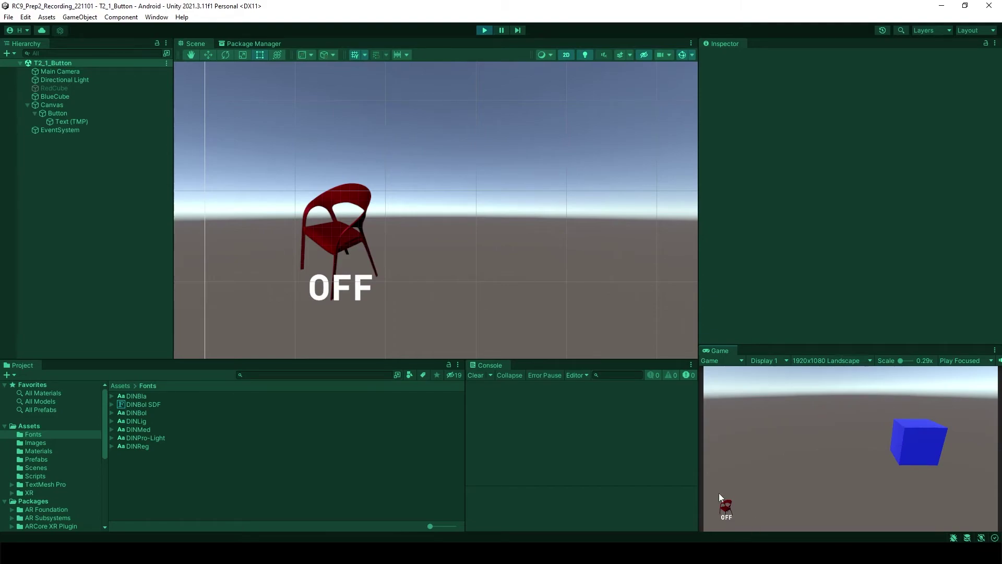
left_click(486, 30)
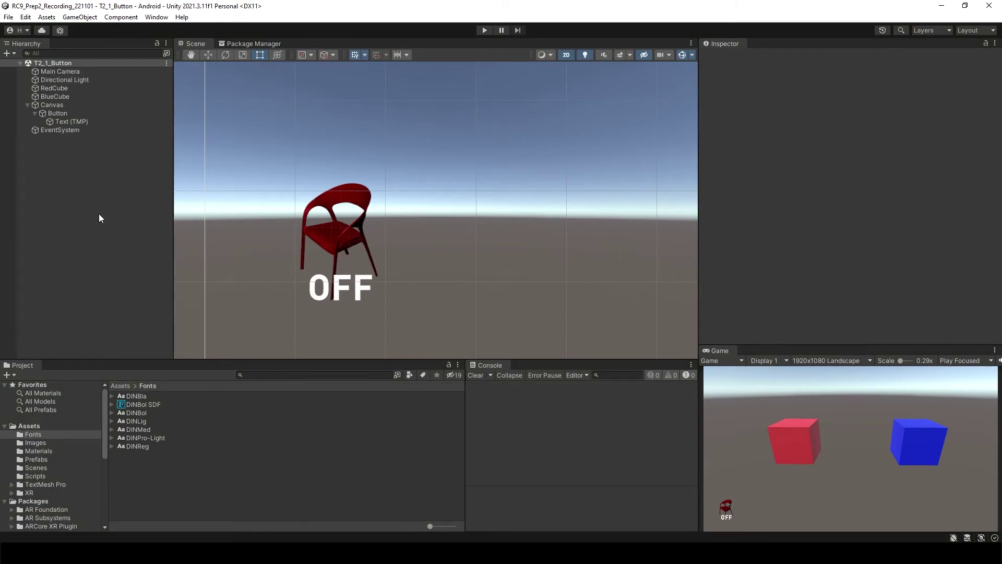
- Duplicate the chair button under Canvas and rename the original OFFButton
left_click(58, 112)
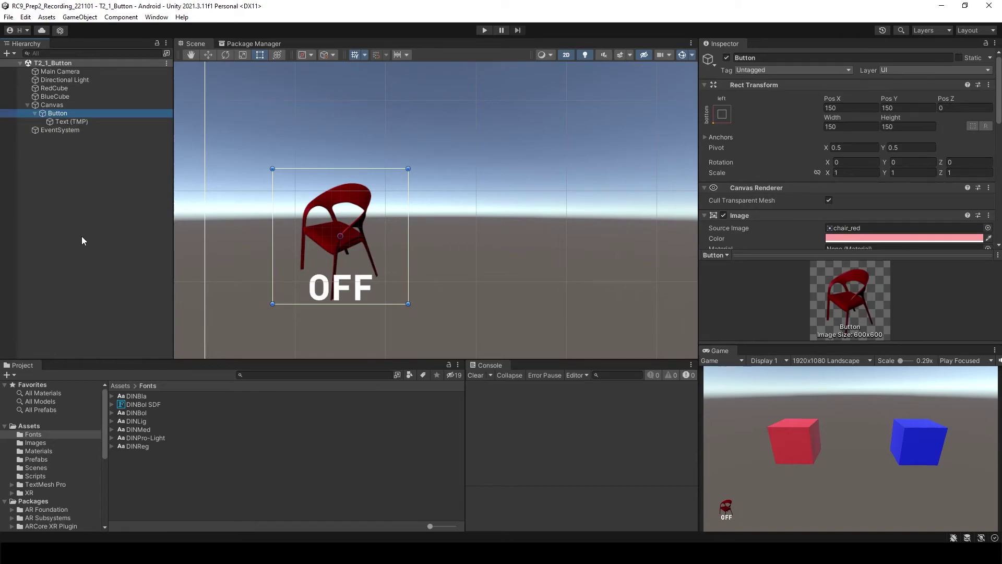
key("ctrl+d")
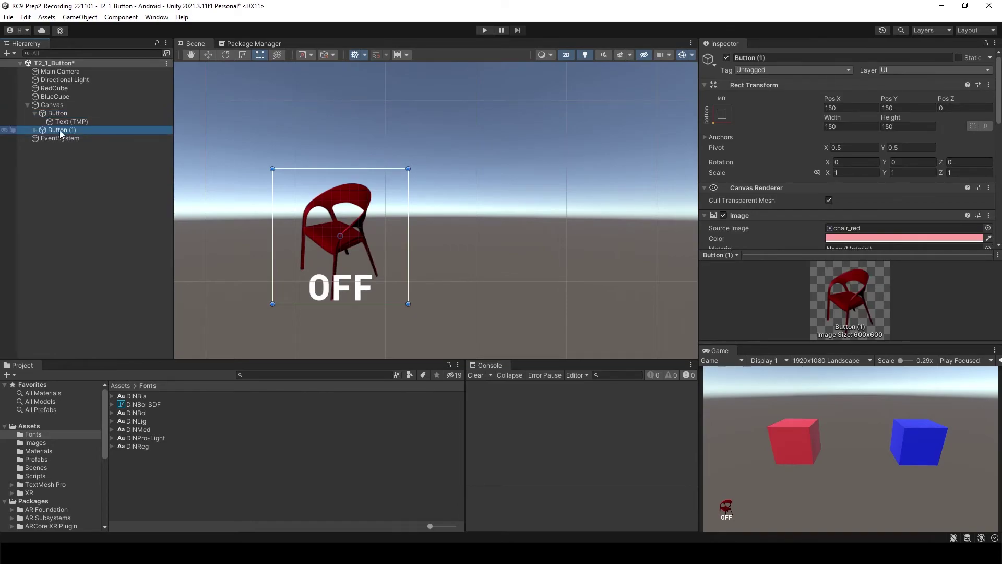
left_click(55, 114)
left_click(55, 114)
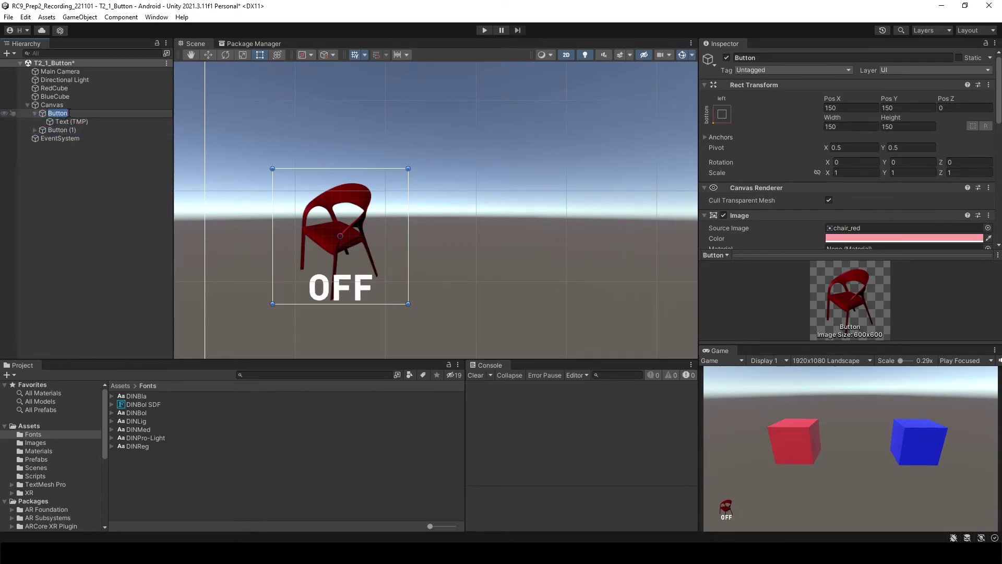
type("OFF")
- Rename the duplicated button ON and move it beside the OFF button, to about Pos X 345
left_click(76, 130)
left_click(77, 131)
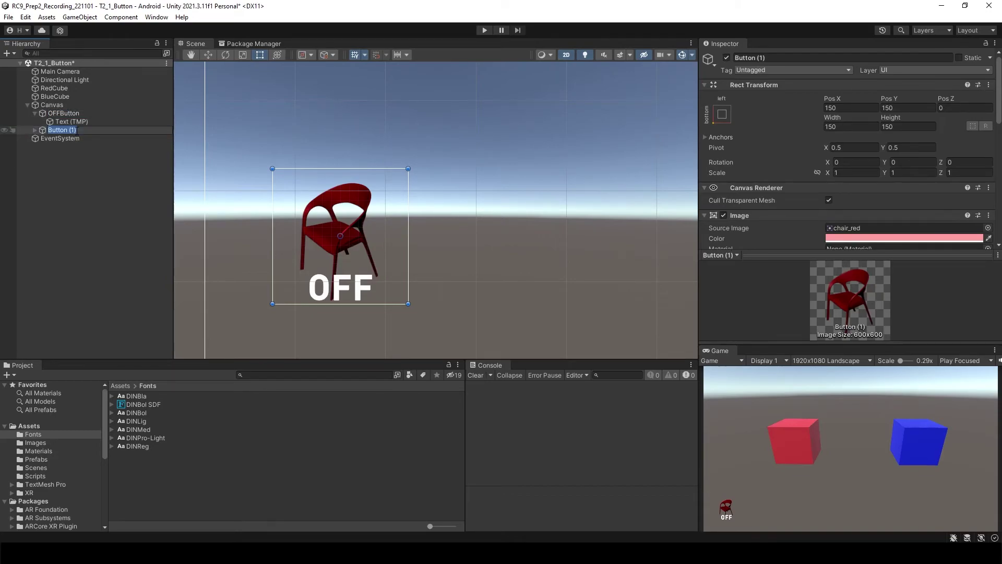
type("ON")
key("Return")
left_click(54, 133)
left_click_drag(348, 252, 528, 262)
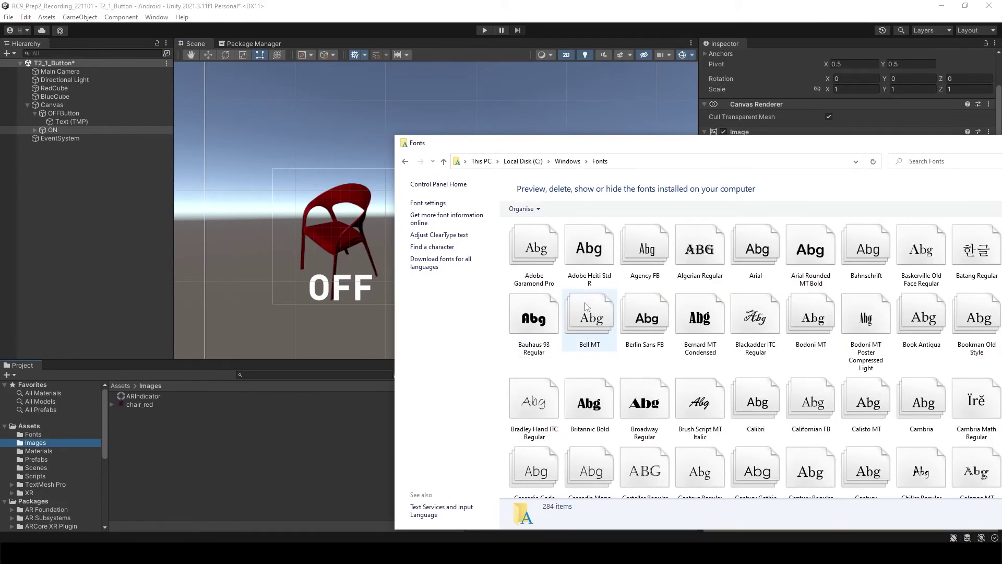
- Switch to File Explorer and import chair_white from 00_ImportFiles/Images into the project's Assets/Images folder
key("alt+Left")
key("alt+Left")
key("alt+Left")
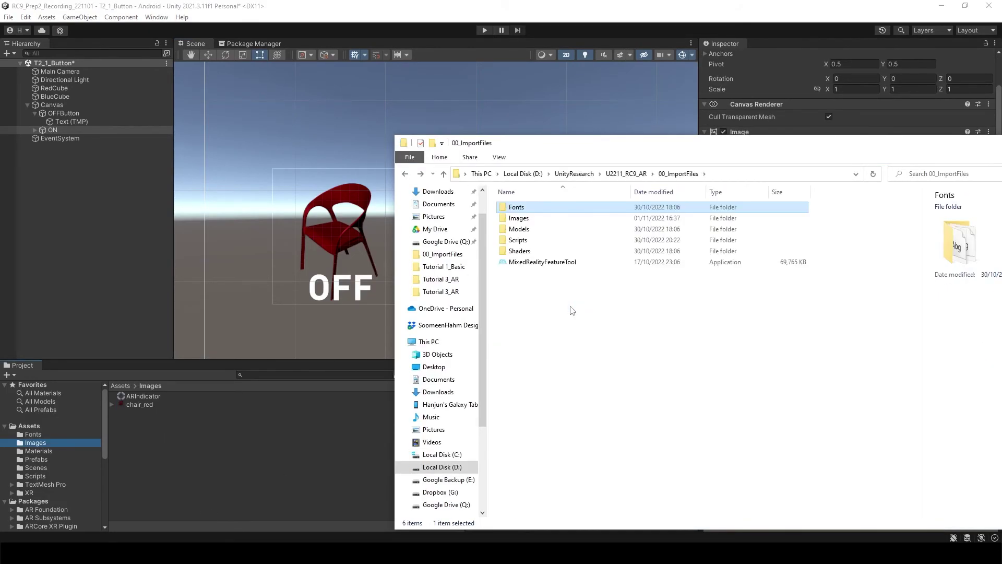
key("Down")
key("Return")
left_click(718, 233)
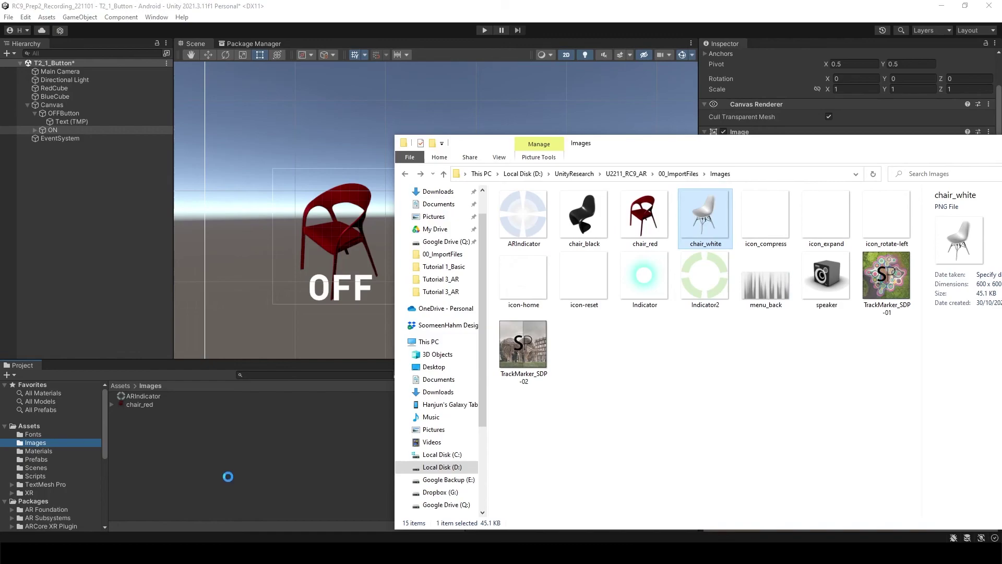
left_click_drag(228, 477, 225, 468)
left_click(208, 447)
- Import chair_white as a Sprite (2D and UI) in Single mode with Alpha Is Transparency enabled, and apply the settings
left_click(152, 411)
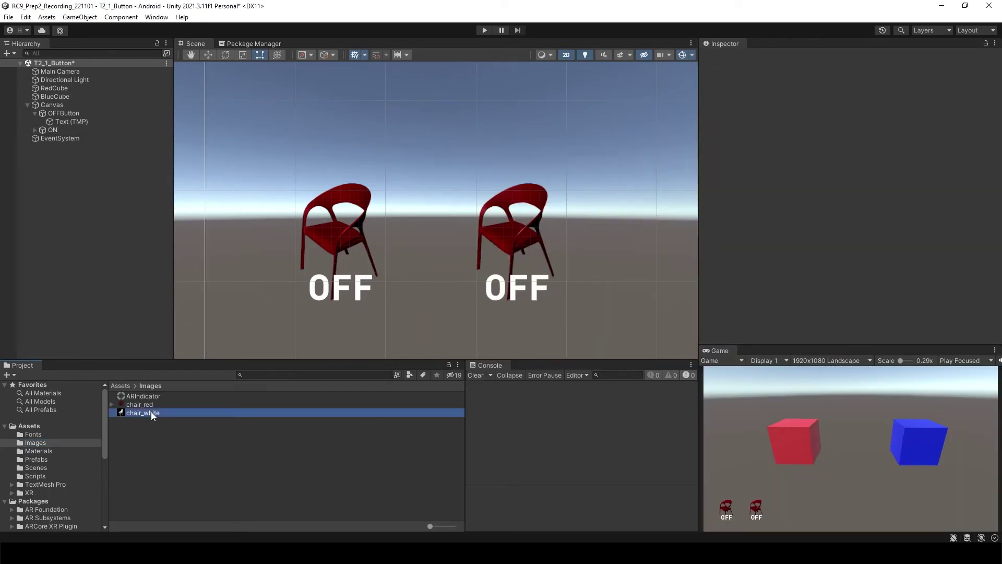
left_click(908, 89)
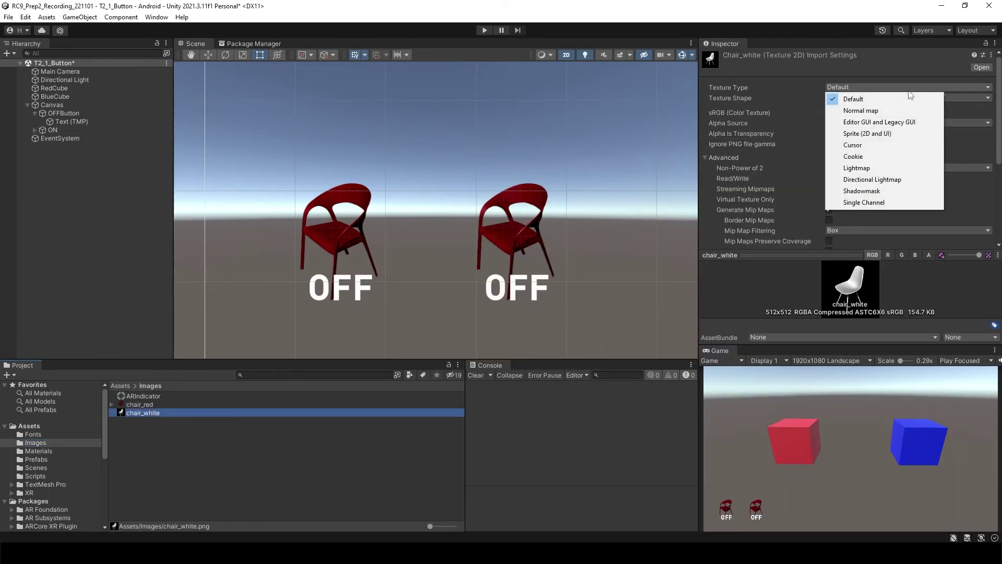
left_click(895, 135)
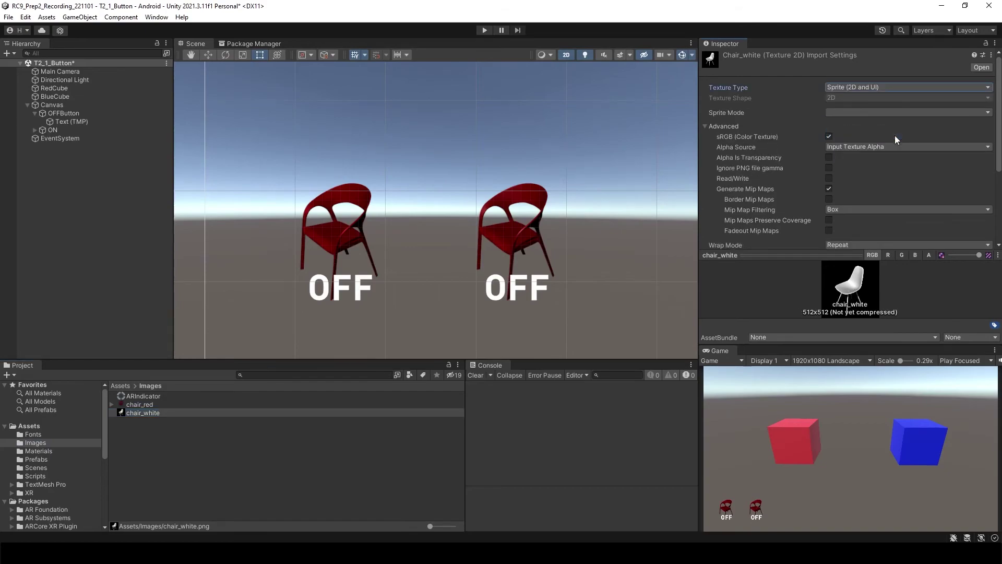
left_click(870, 113)
left_click(866, 122)
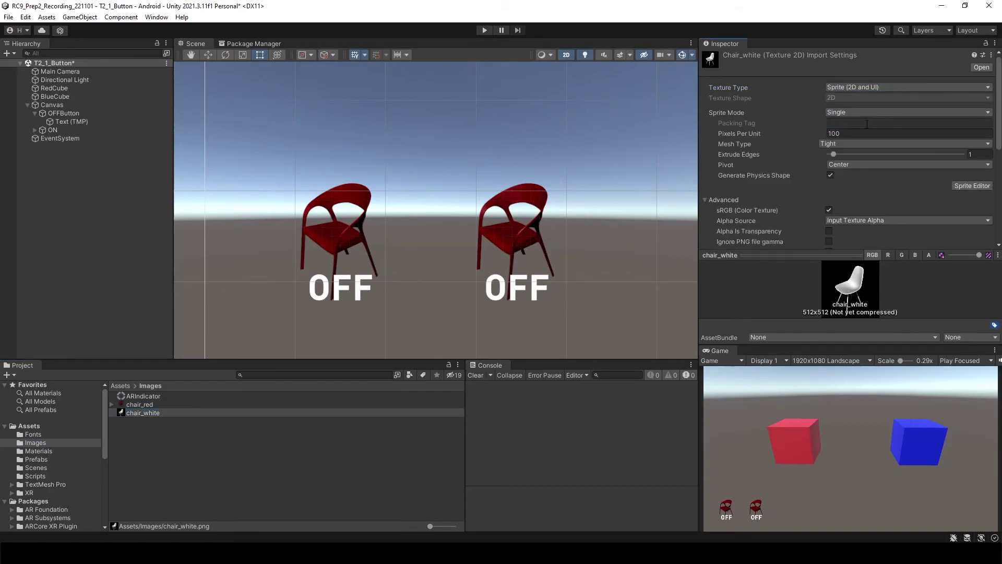
scroll(918, 120, "down", 4)
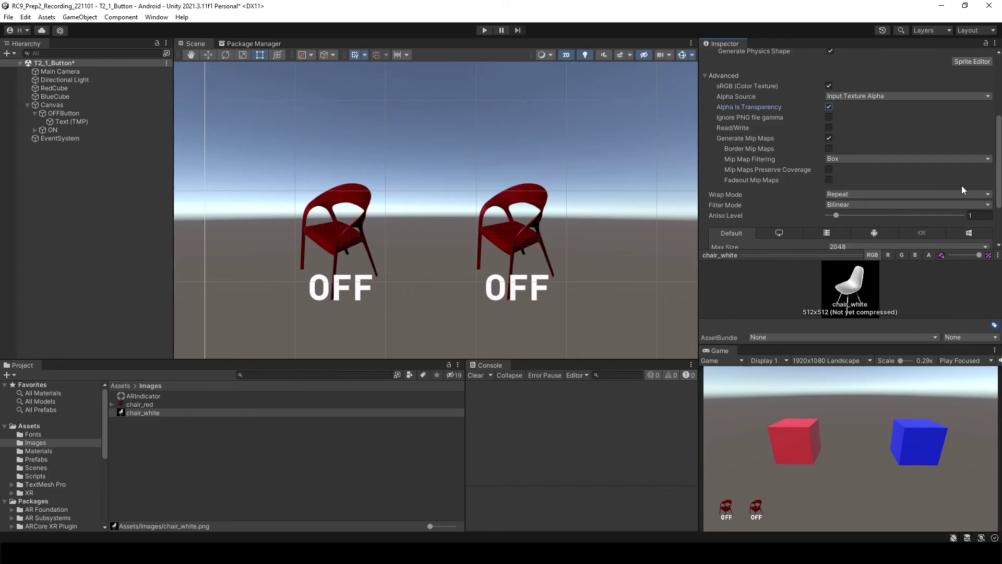
scroll(987, 208, "down", 2)
left_click(981, 239)
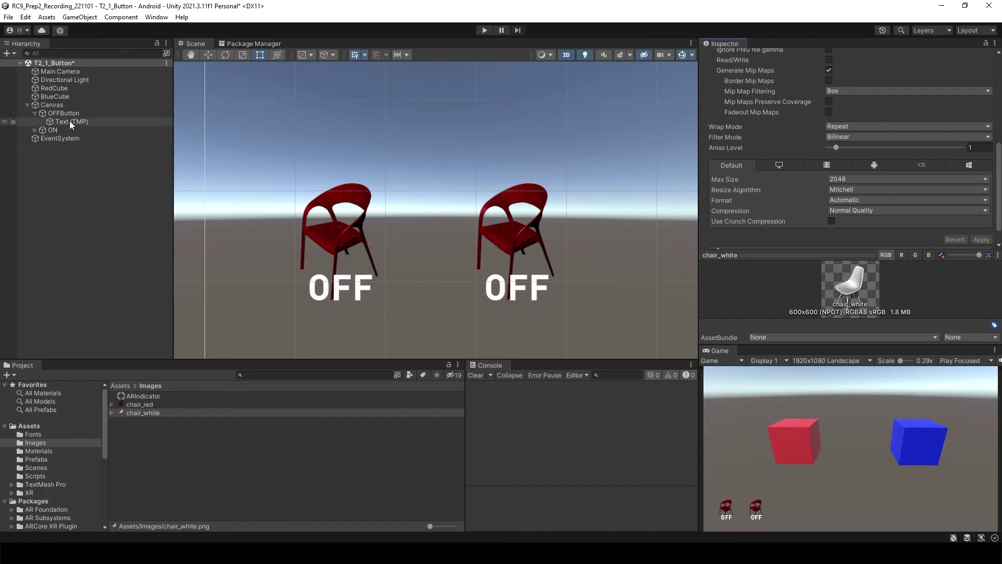
- Set the ON button's source image to the chair_white sprite
left_click(48, 130)
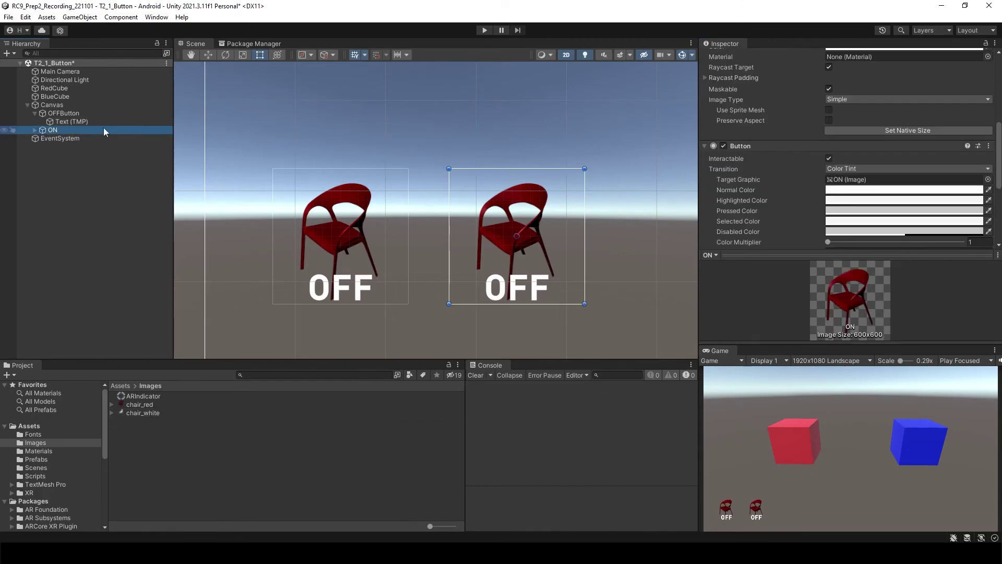
left_click_drag(998, 157, 998, 131)
left_click(989, 157)
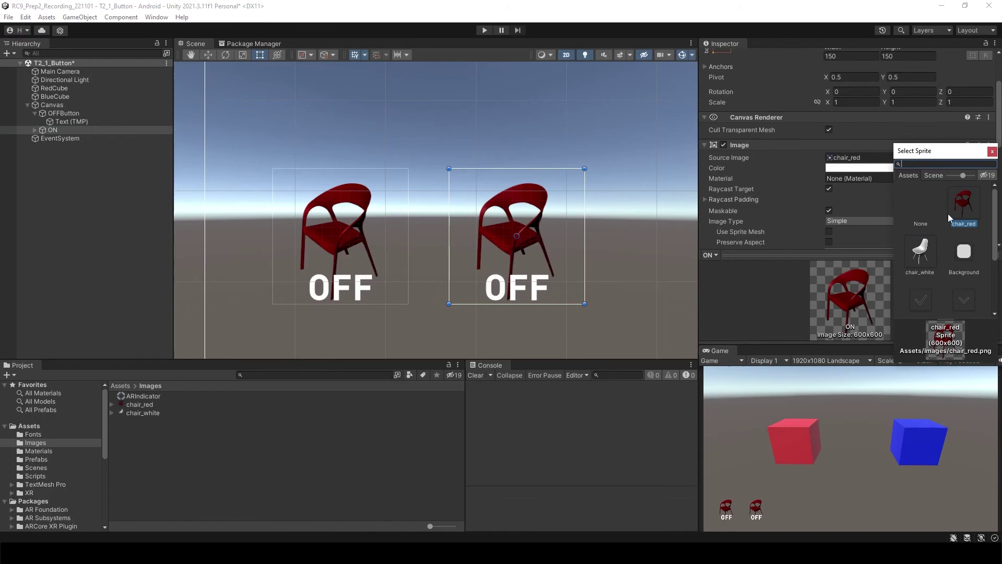
left_click(921, 262)
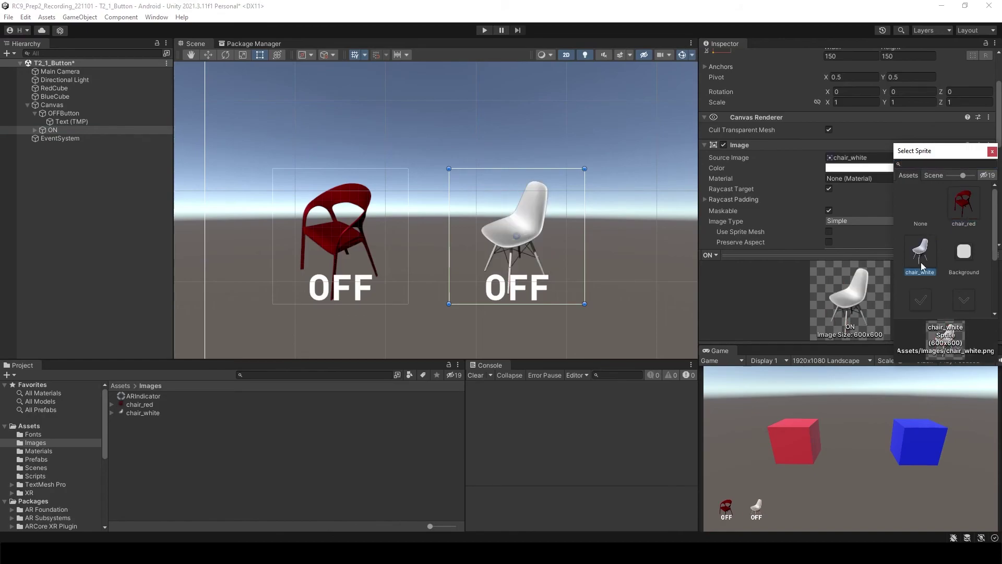
left_click(992, 151)
left_click(475, 349)
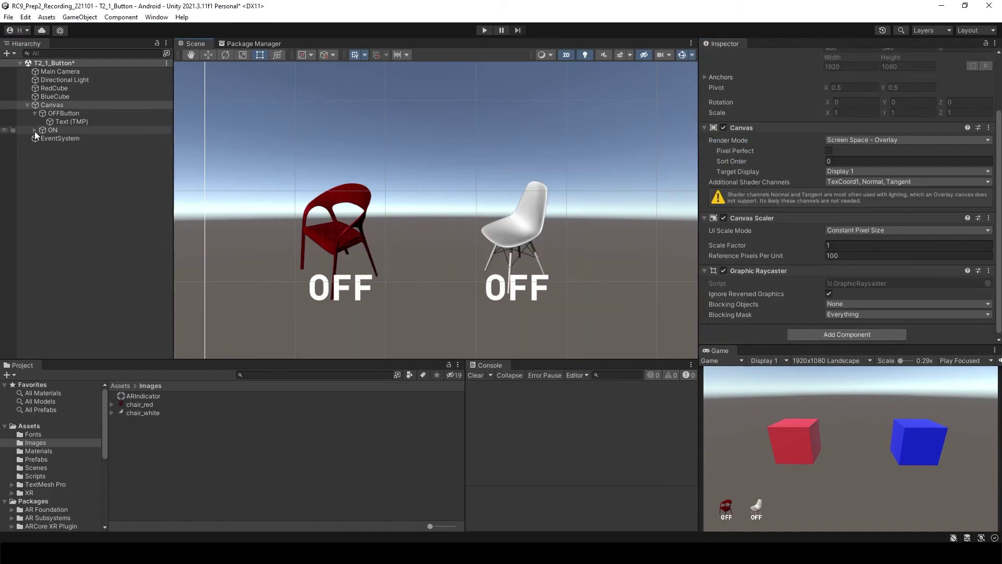
- Change the label text of the ON button's Text (TMP) object to ON
left_click(35, 130)
left_click(62, 138)
left_click(714, 184)
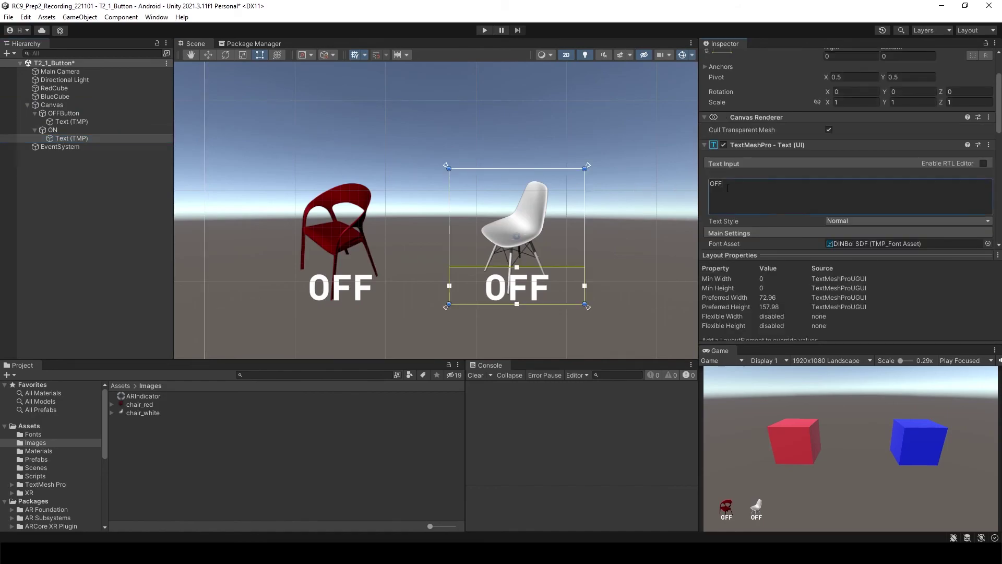
type("ON")
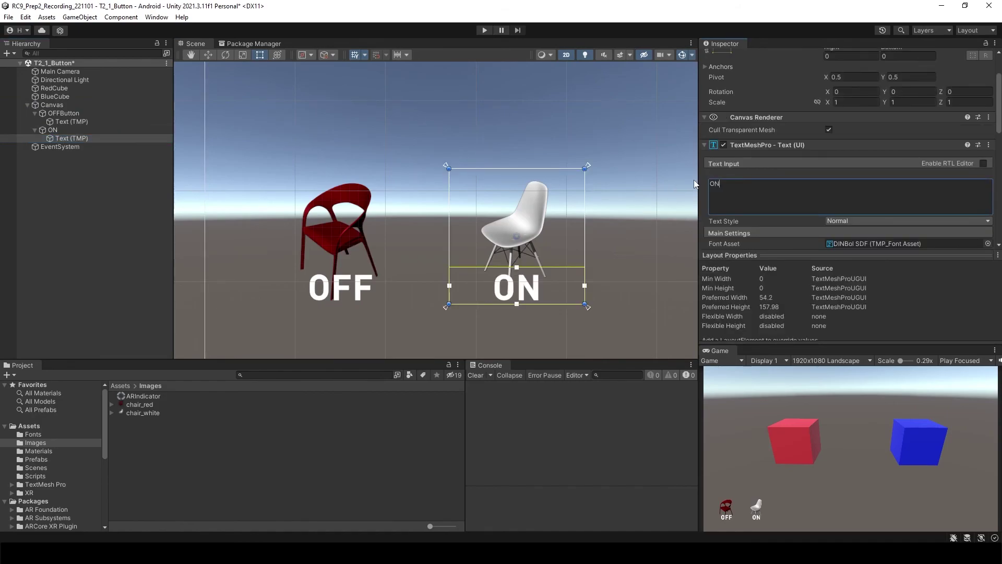
left_click(121, 283)
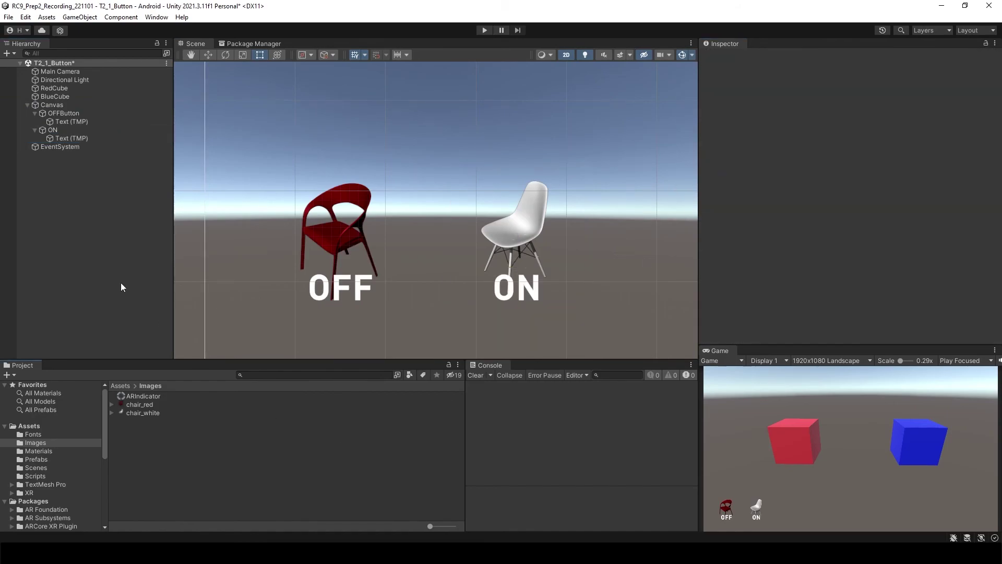
- Enable the SetActive value for RedCube in the ON button's On Click event and save the scene
left_click(54, 130)
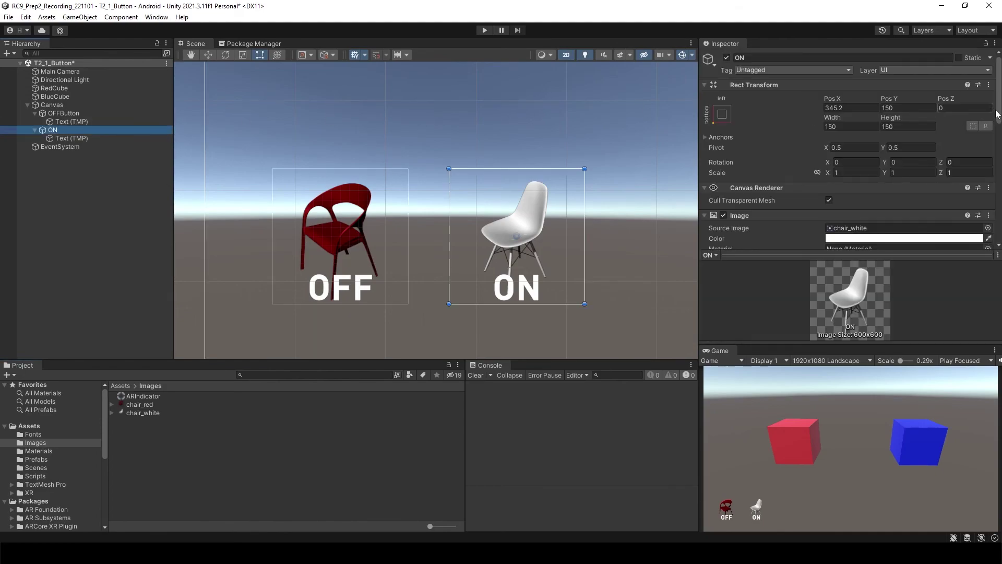
left_click_drag(997, 114, 997, 219)
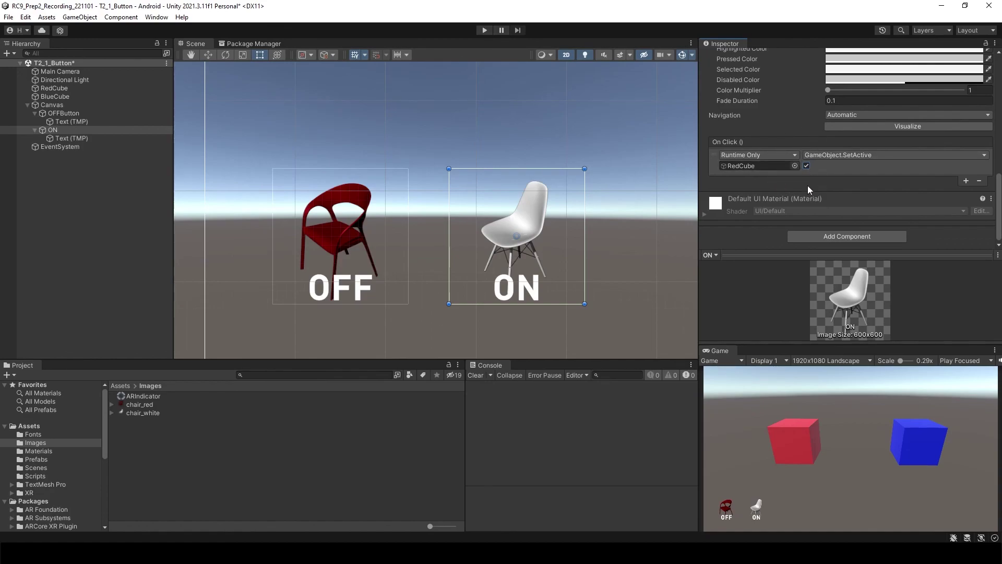
key("ctrl+s")
- Run the scene and test hiding and showing the red cube by alternating the OFF and ON buttons
key("ctrl+p")
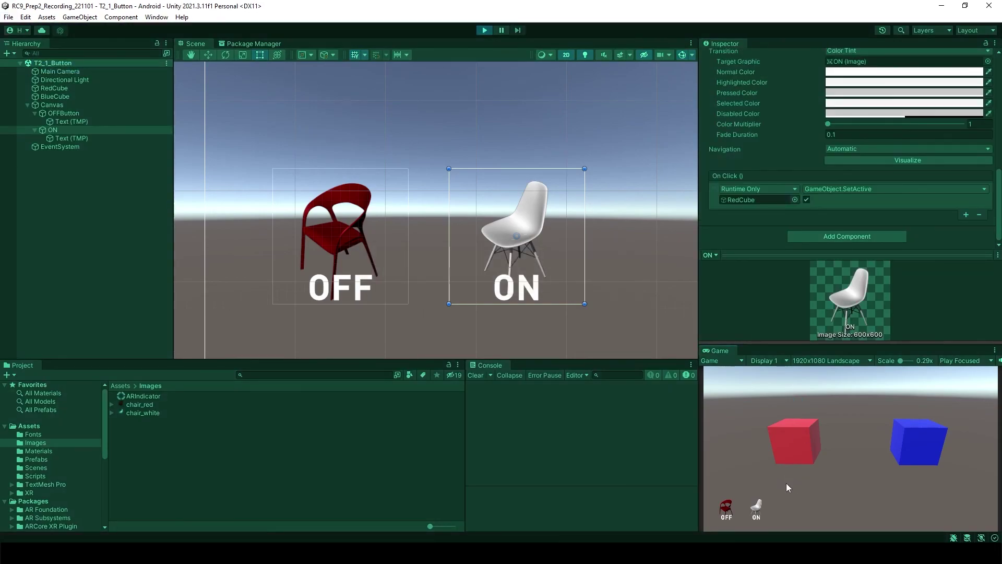
left_click(728, 511)
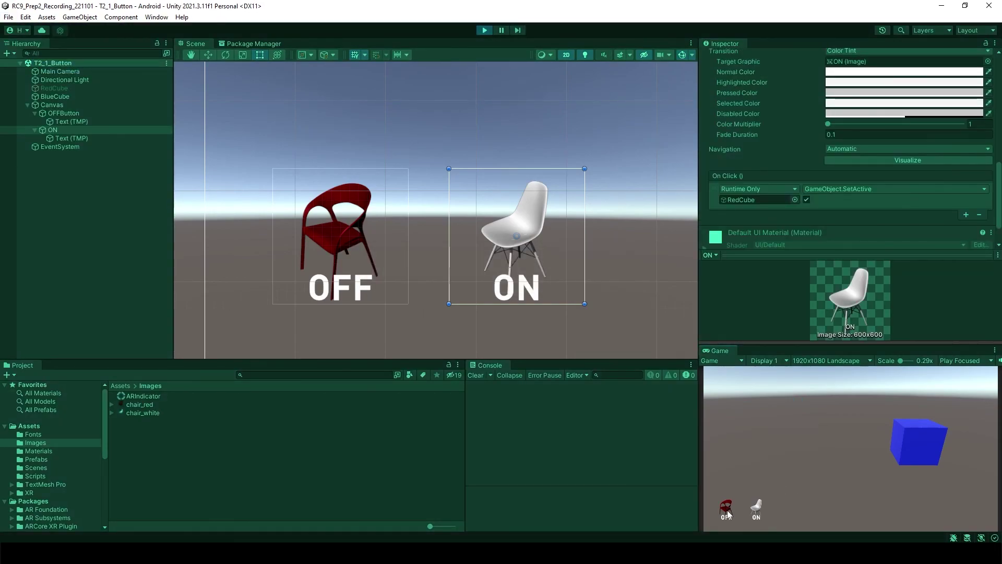
left_click(757, 508)
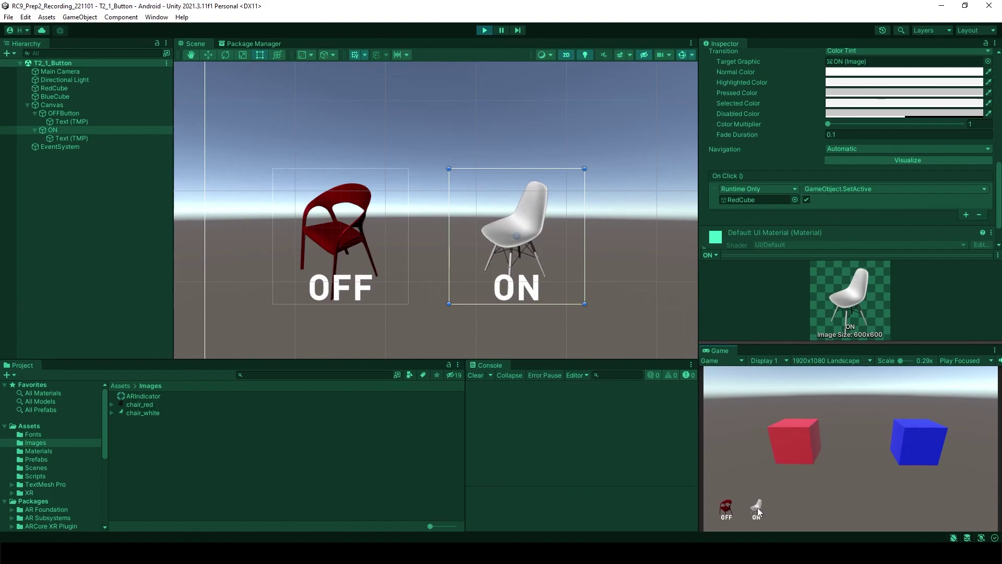
left_click(729, 512)
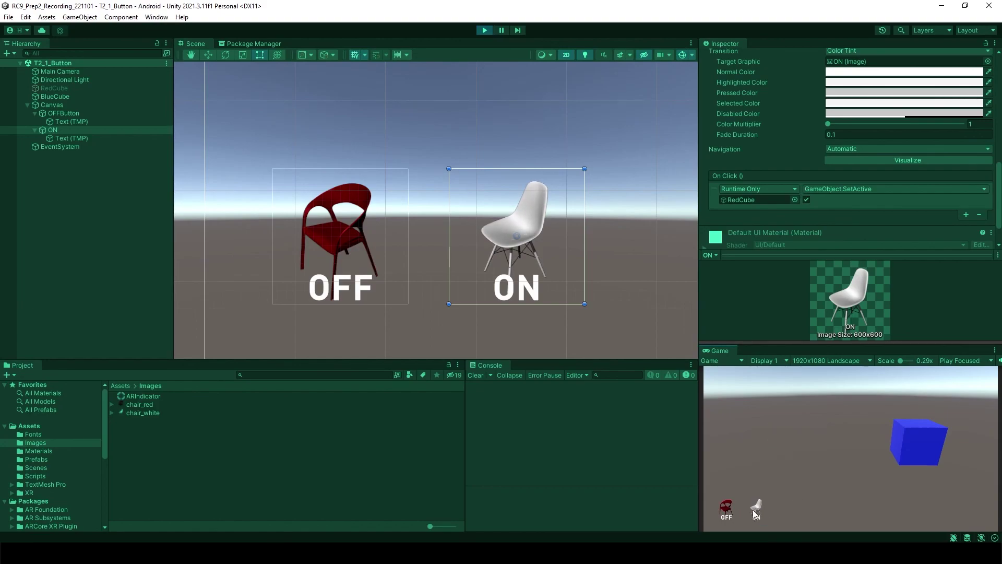
left_click(753, 510)
left_click(726, 509)
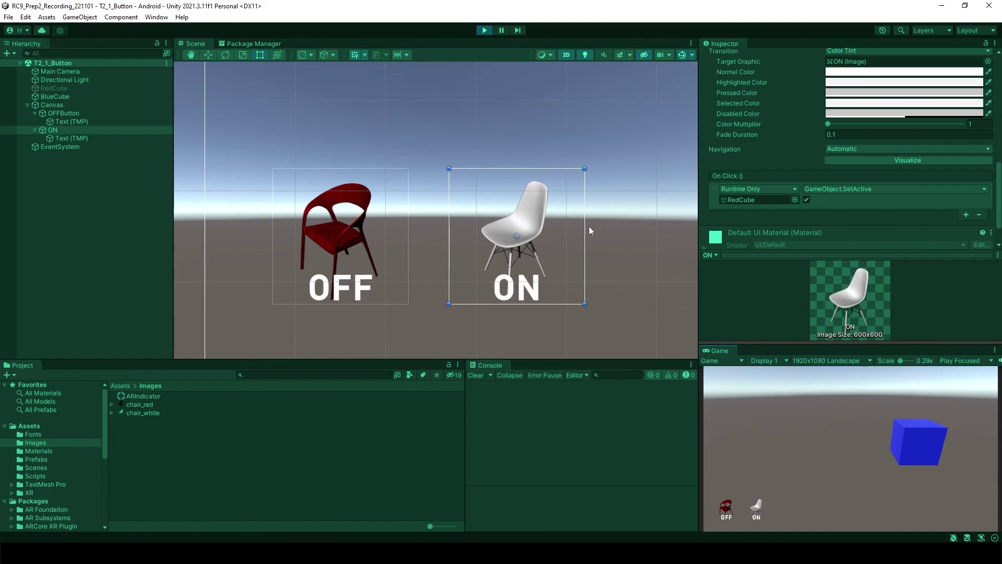